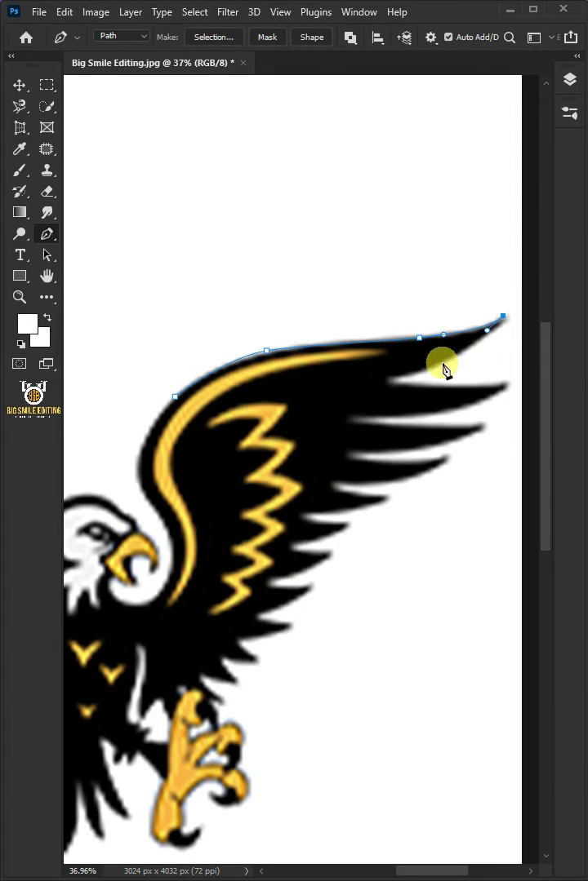
Finish the curve point at the wing tip and pan the view from the wing to the head
alt+click(393, 379)
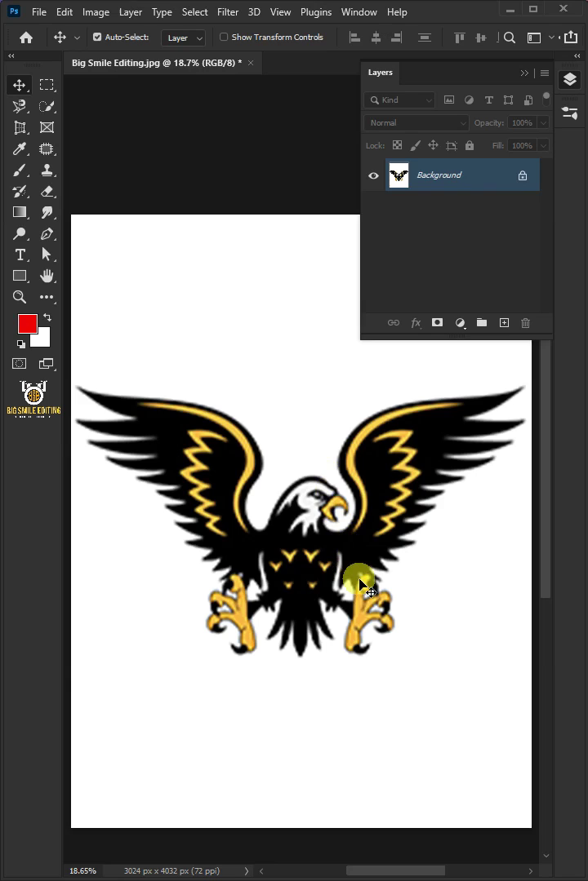
scroll(413, 495, up, 8)
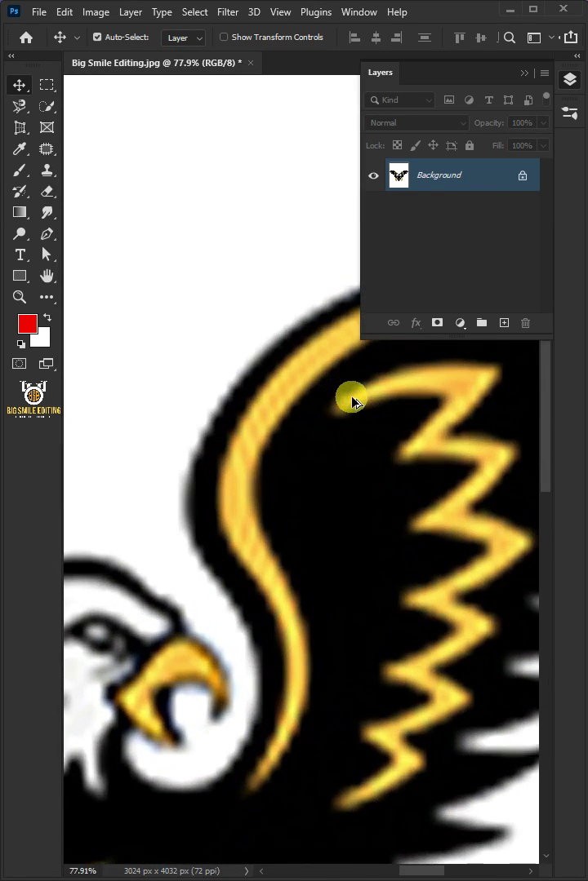
drag(352, 401, 393, 472)
scroll(314, 515, down, 8)
scroll(320, 399, down, 1)
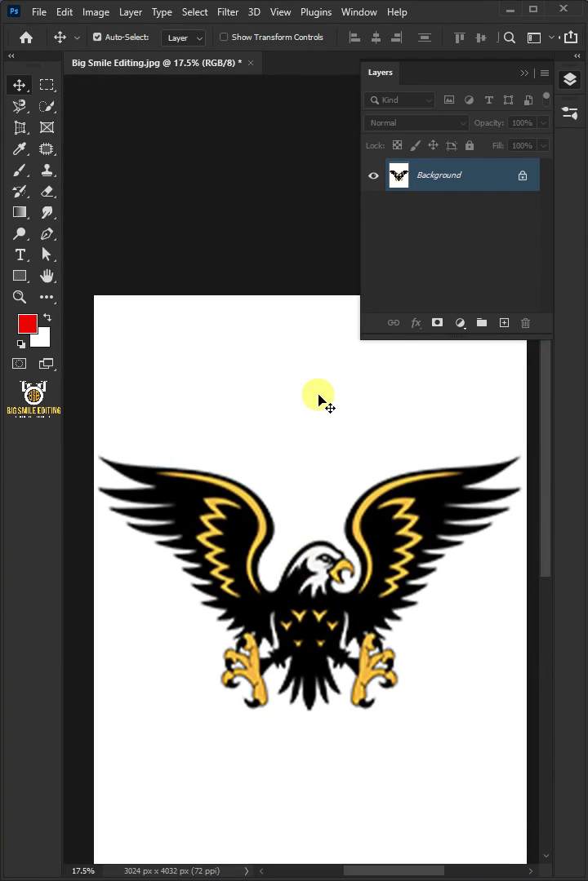
scroll(384, 506, up, 2)
scroll(444, 620, up, 1)
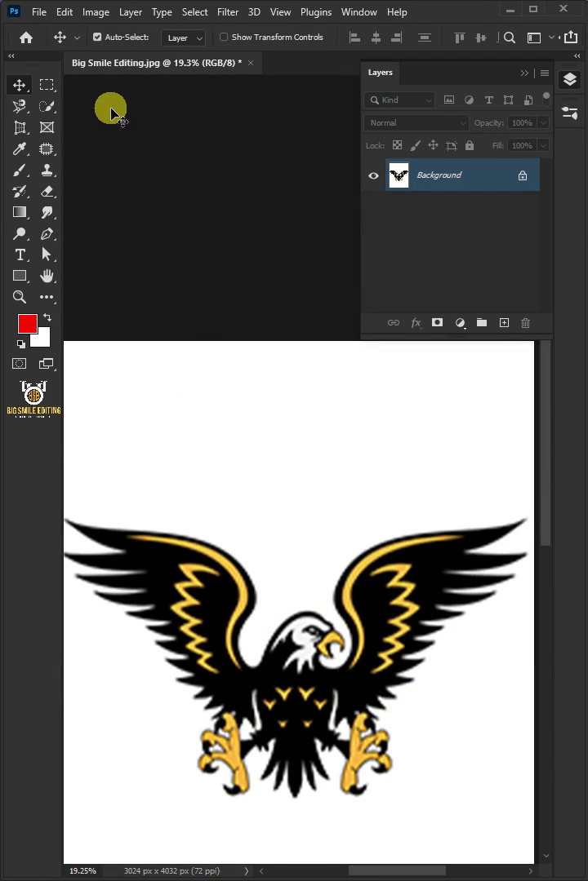
Invert the image colours with Image > Adjustments > Invert
click(96, 13)
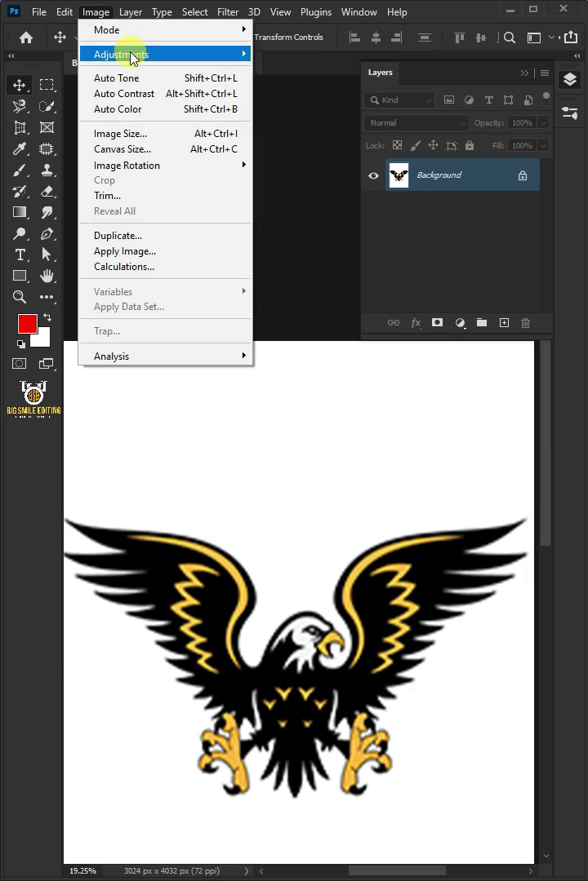
mouse_move(137, 57)
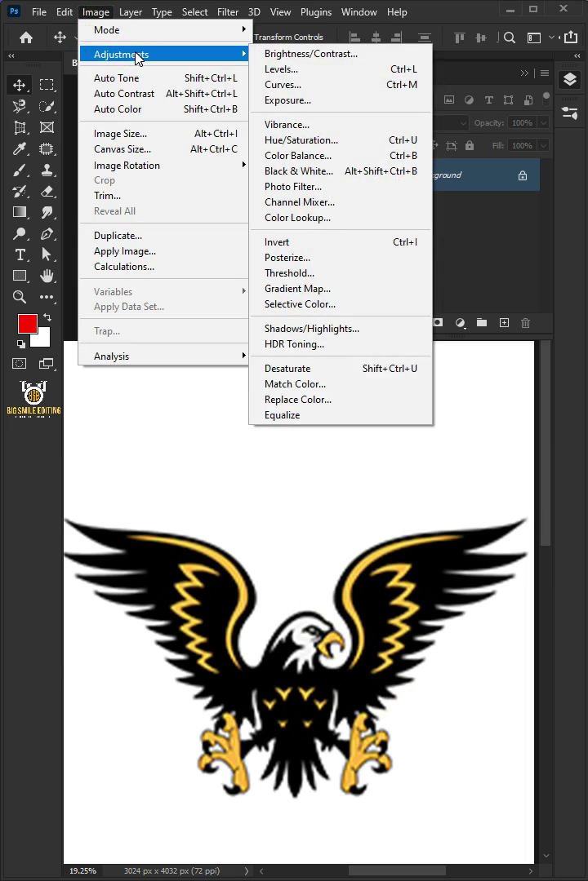
click(285, 242)
Select the blue accents with Color Range, sampling the blue wing stroke at Fuzziness 200
click(200, 13)
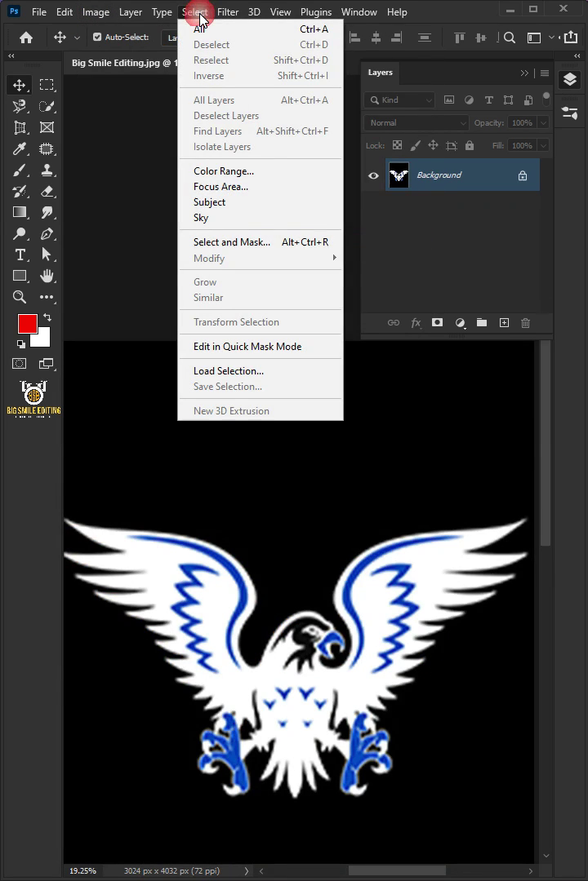
click(222, 170)
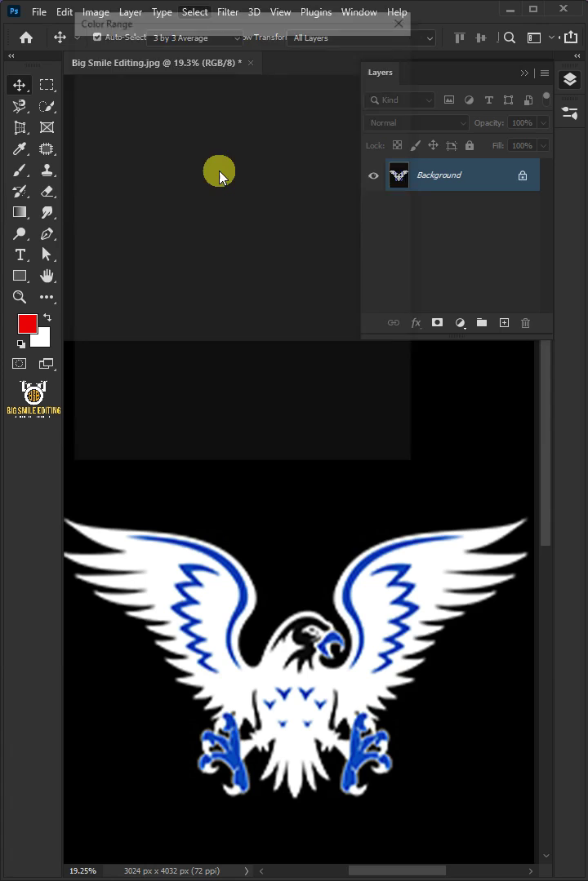
click(222, 43)
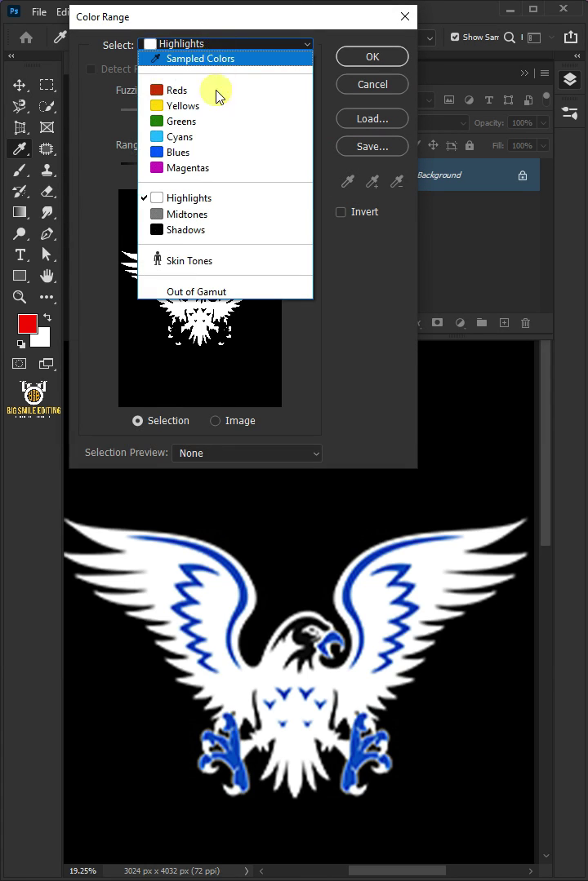
click(201, 59)
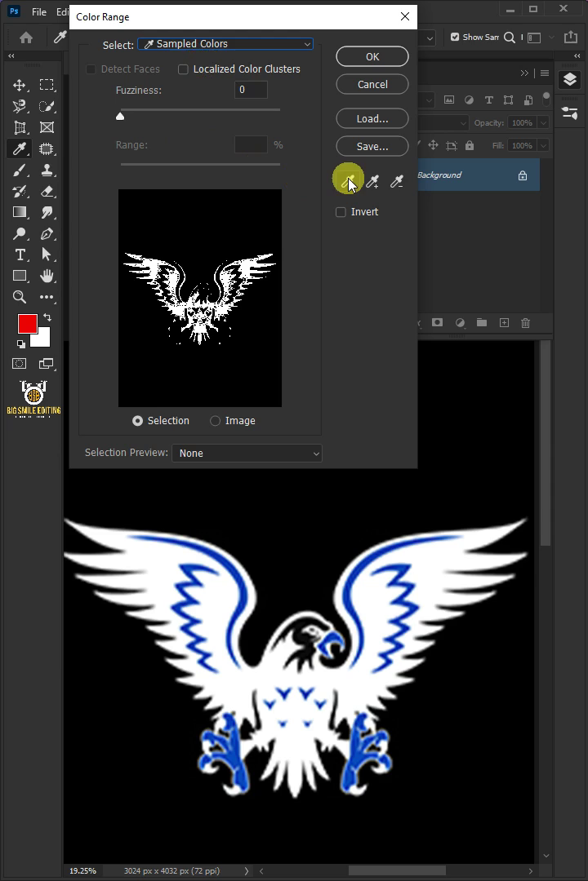
click(376, 560)
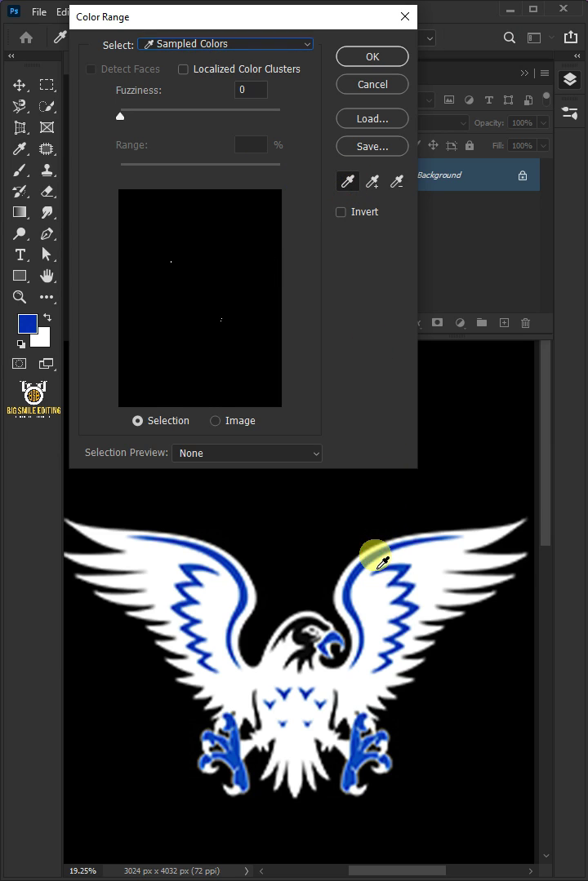
drag(122, 117, 285, 120)
click(377, 55)
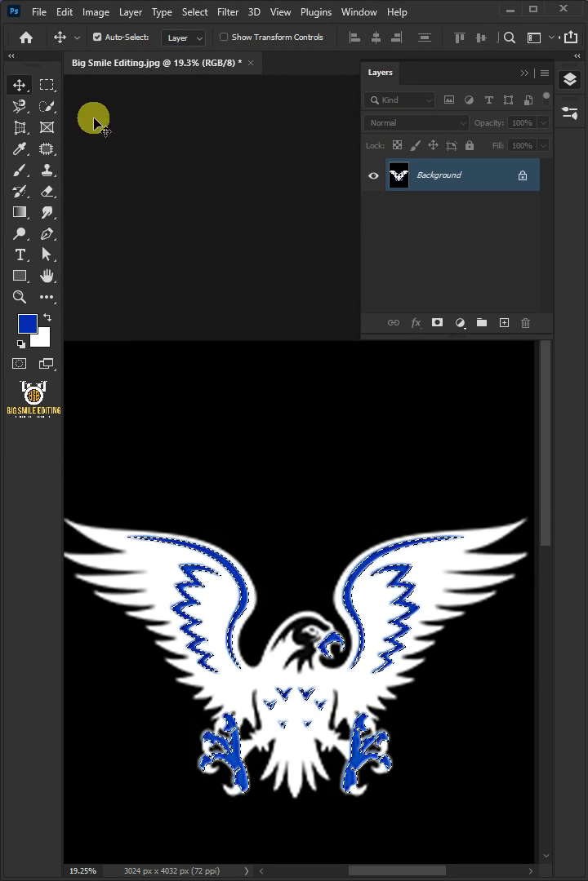
With Quick Selection active, make a work path from the blue selection at 2.0-pixel tolerance
click(46, 106)
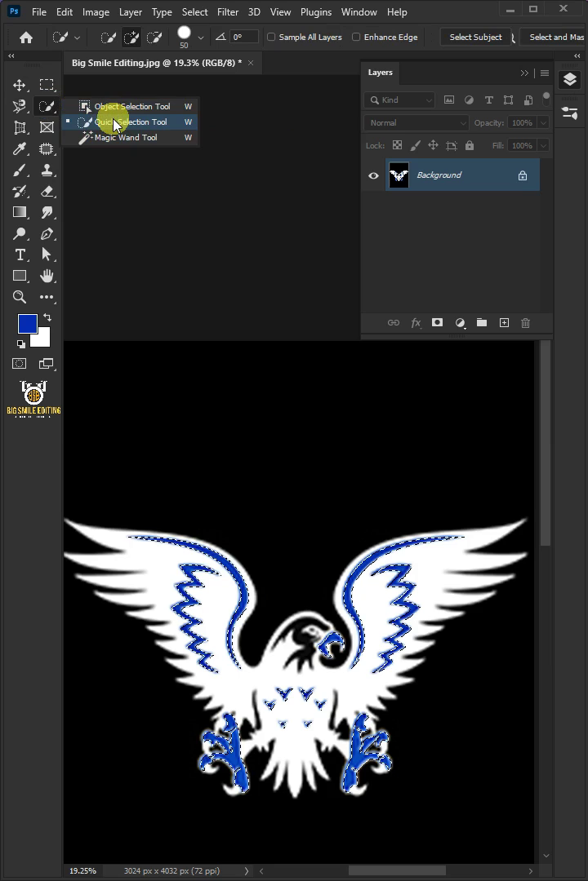
click(111, 121)
right_click(280, 458)
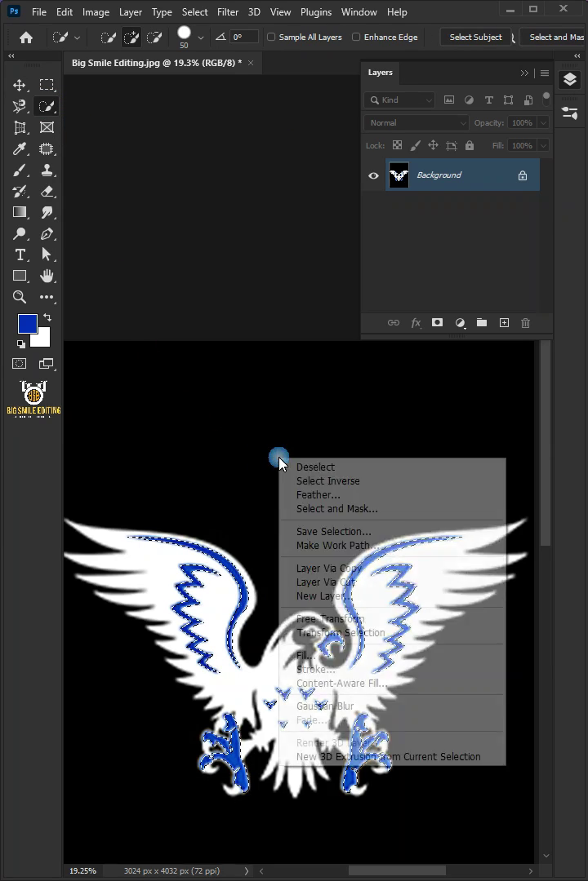
click(327, 546)
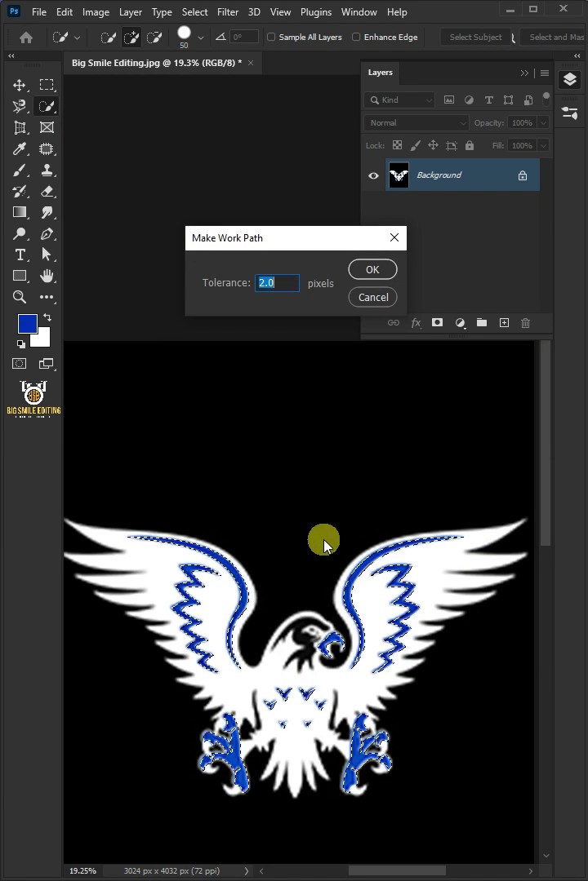
click(297, 284)
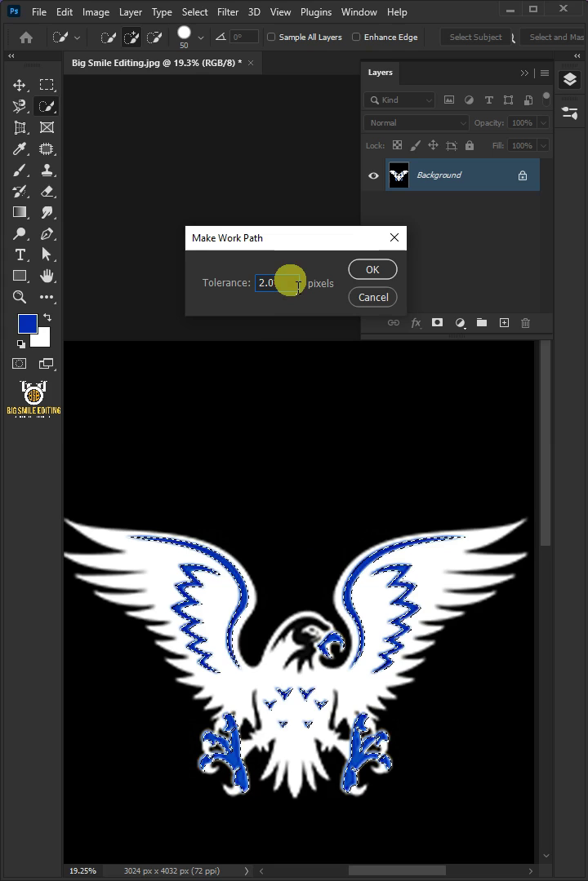
click(365, 269)
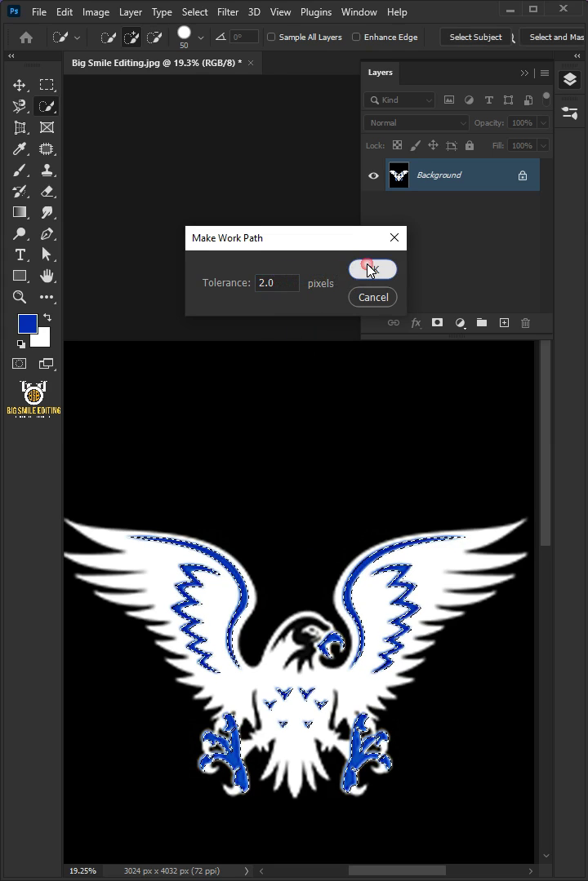
Zoom in on the wing, switch to the Pen Tool and pick a wing-stripe anchor
scroll(372, 551, up, 2)
scroll(372, 551, up, 3)
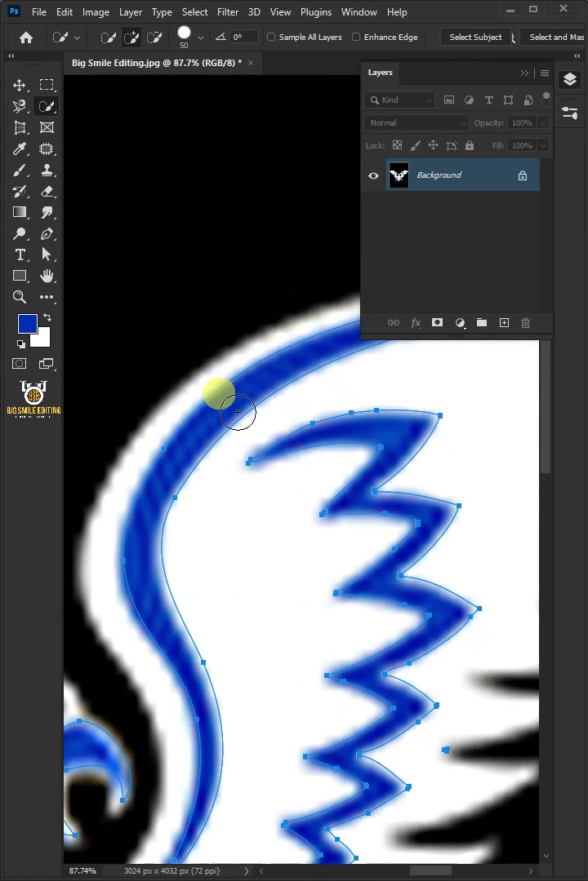
right_click(46, 234)
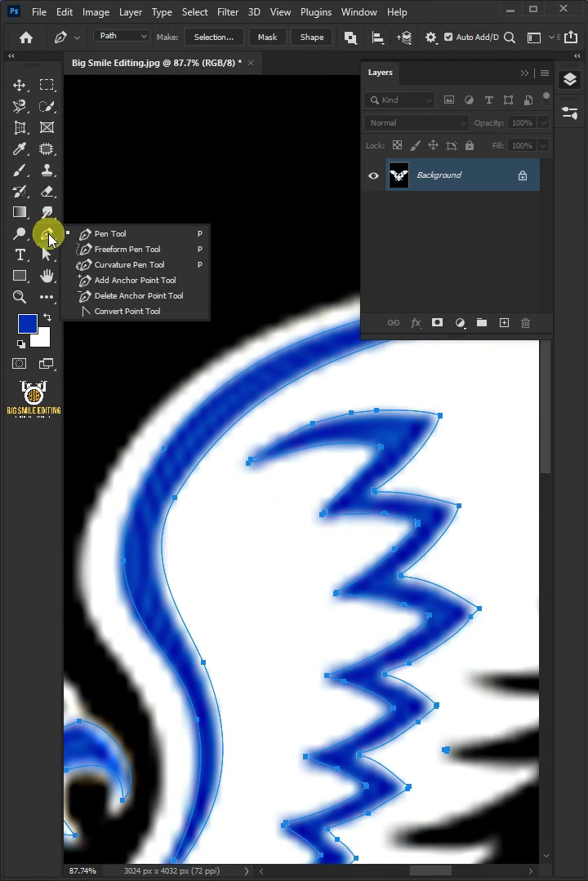
click(122, 232)
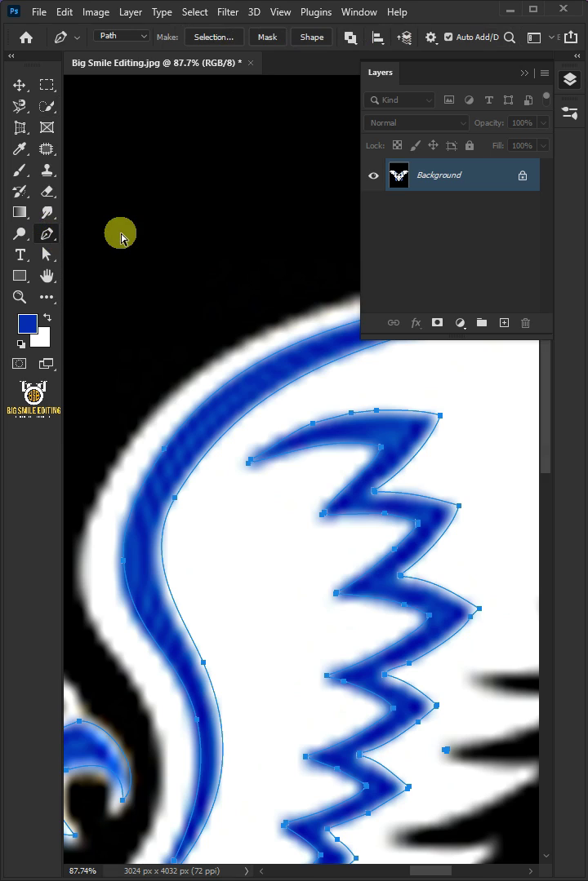
click(439, 417)
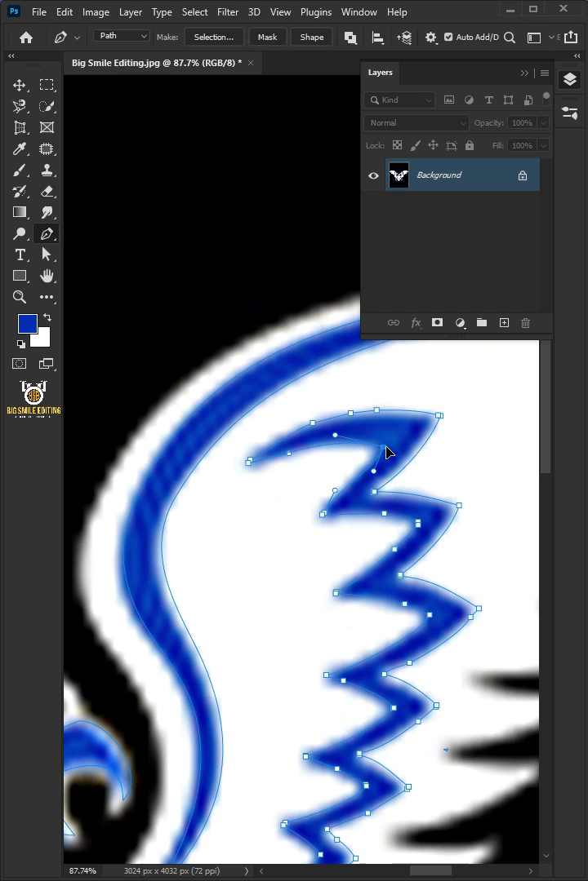
scroll(343, 555, down, 5)
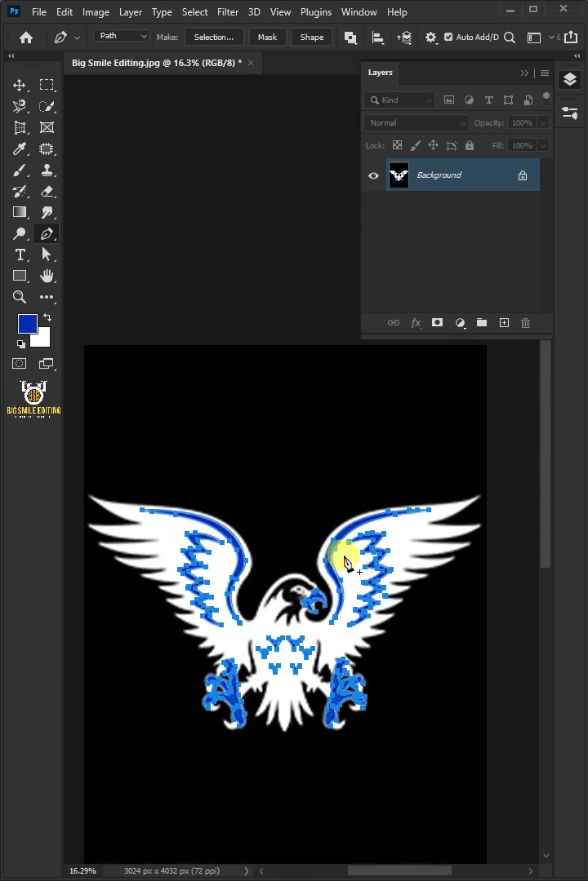
scroll(167, 569, up, 1)
Add a Solid Color fill layer masked by the path, initially keeping the blue colour
click(458, 325)
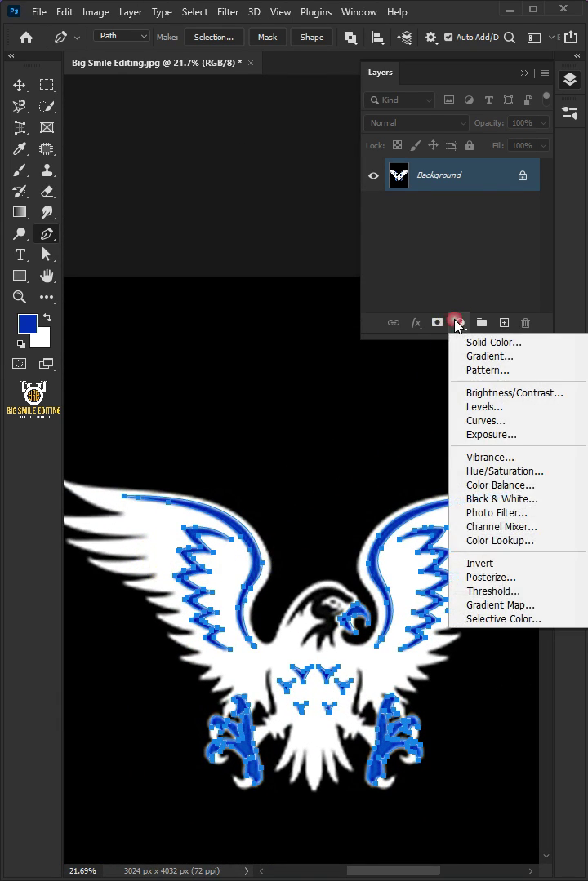
click(514, 342)
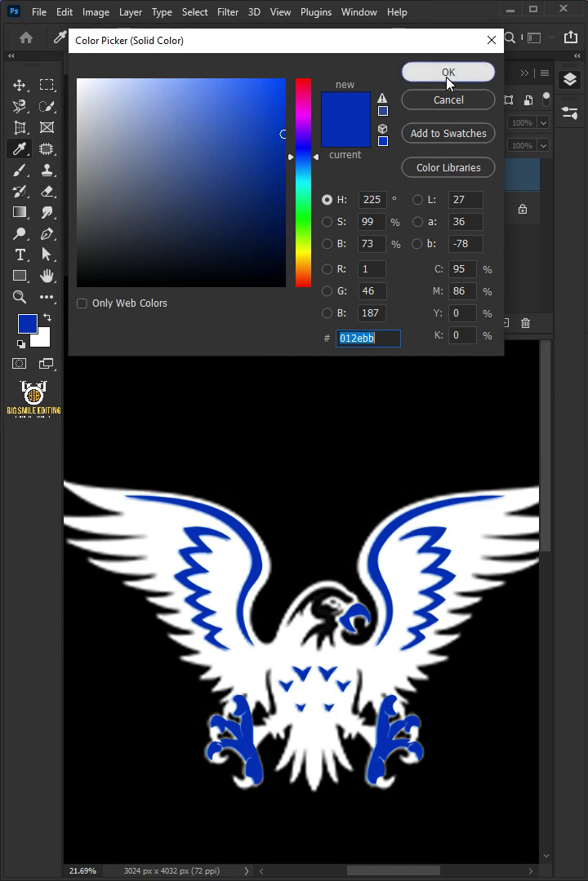
click(447, 74)
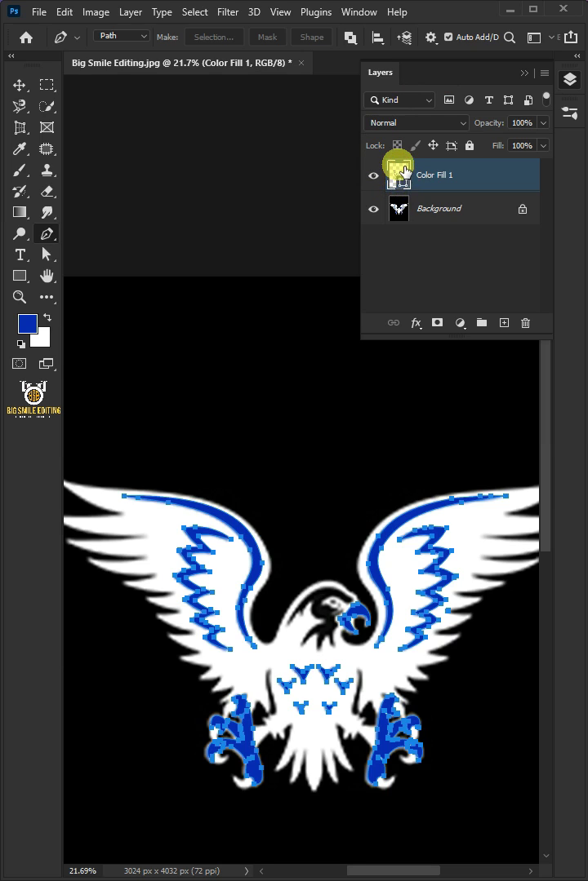
Change the Color Fill 1 layer's colour to orange #fab53c
double_click(400, 171)
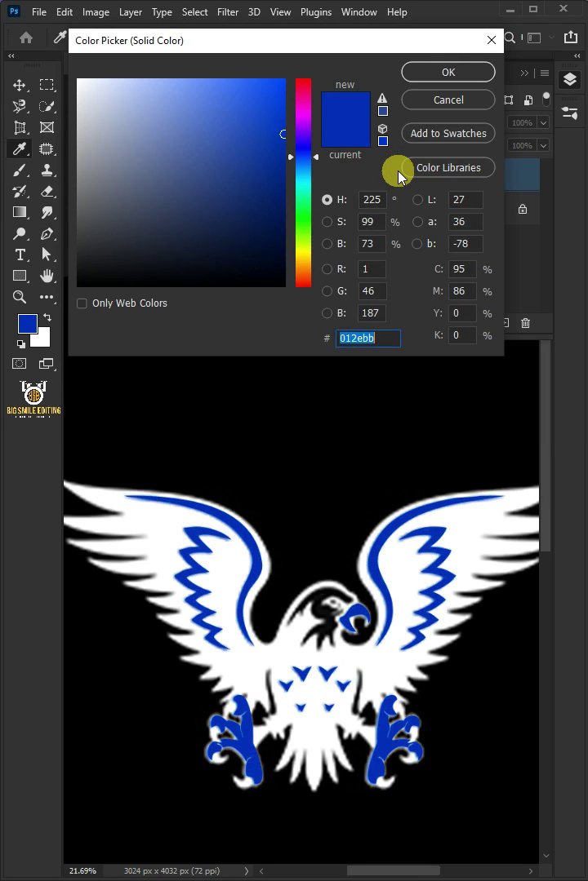
drag(308, 166, 304, 256)
drag(213, 177, 255, 94)
drag(304, 256, 303, 262)
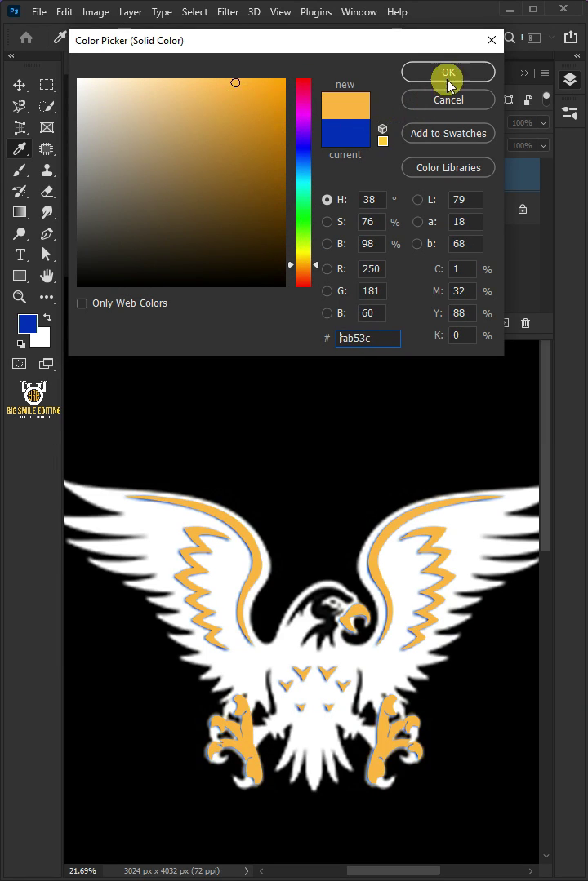
click(448, 71)
click(445, 179)
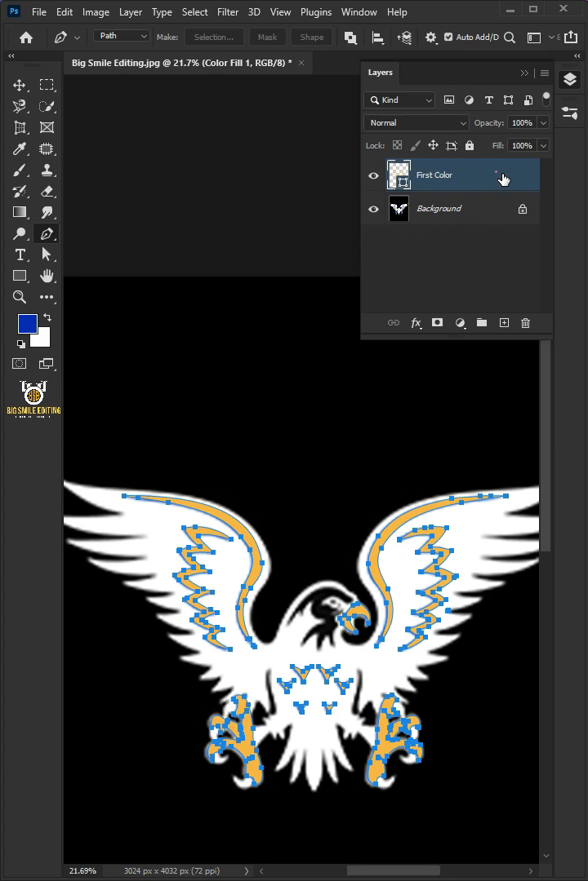
On the Background layer, select the eagle's white by sampling the wing in Color Range
click(452, 226)
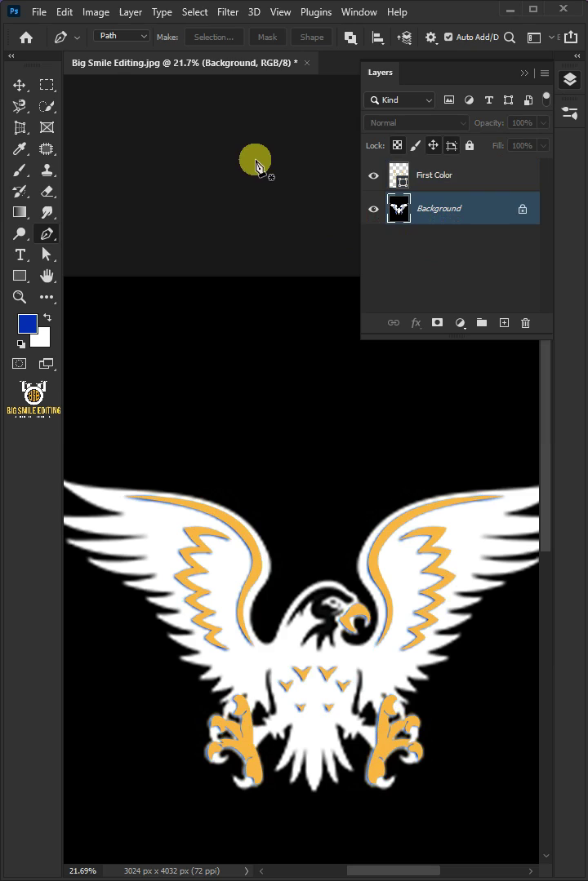
click(195, 13)
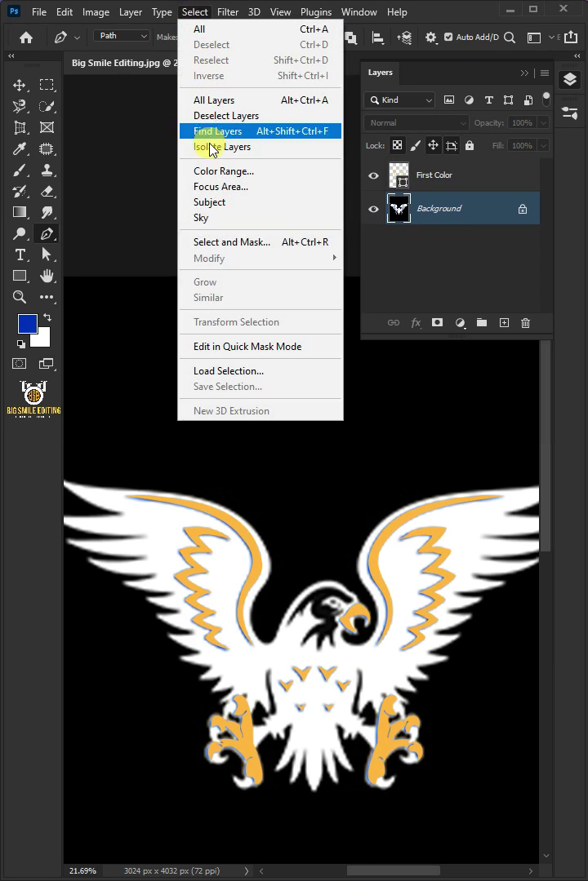
click(210, 171)
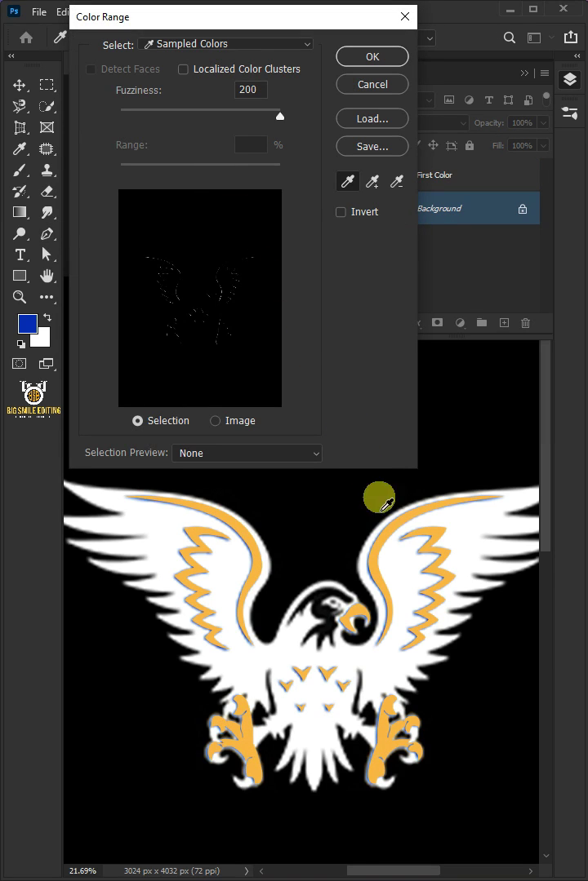
click(406, 571)
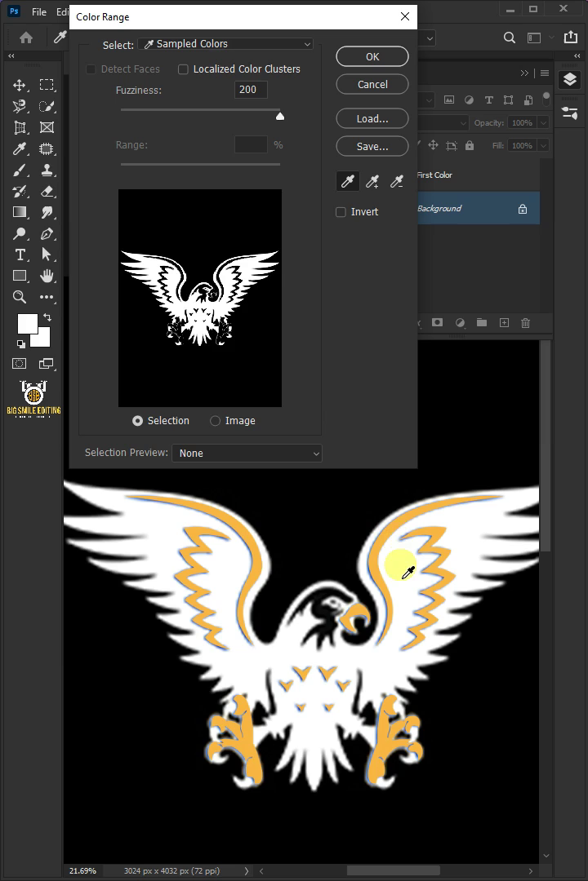
click(378, 61)
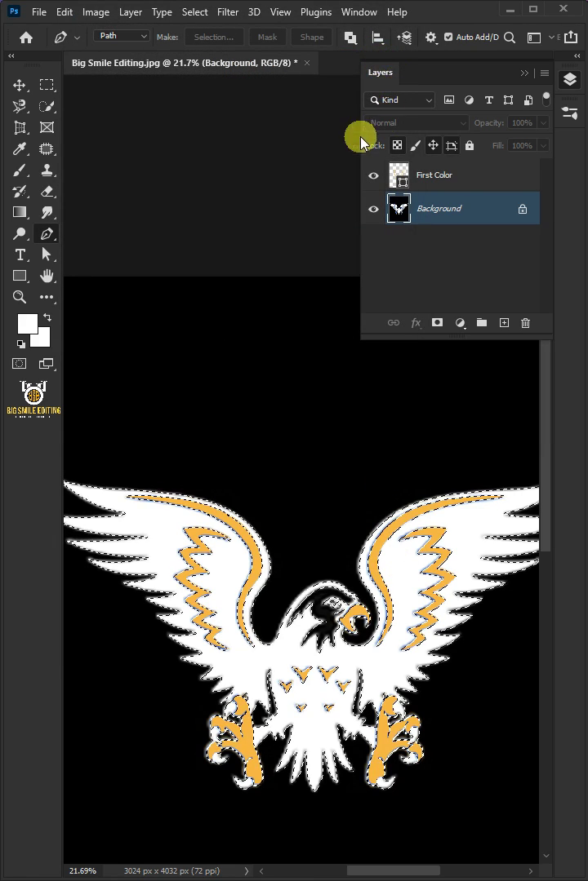
With Quick Selection active, make a work path from the white-body selection at 2.0 tolerance
click(43, 89)
click(45, 106)
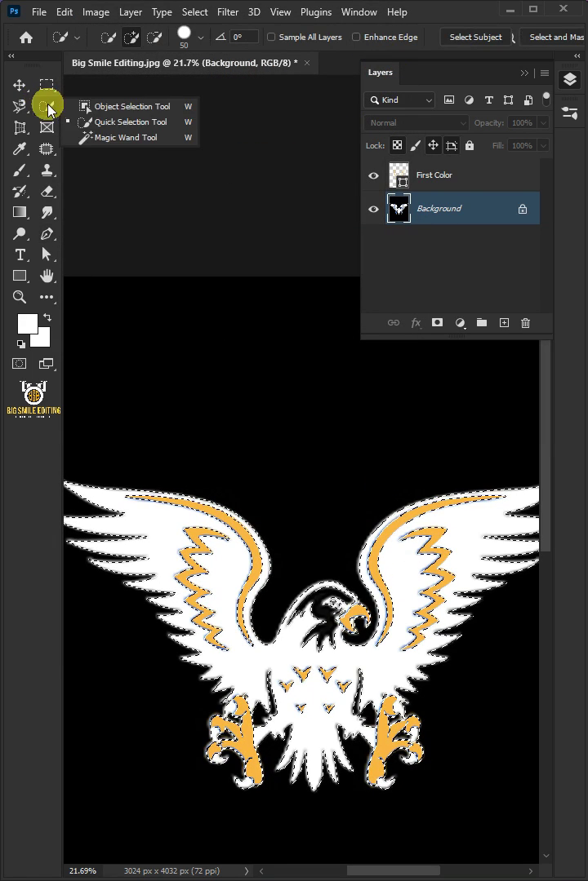
click(122, 120)
right_click(283, 425)
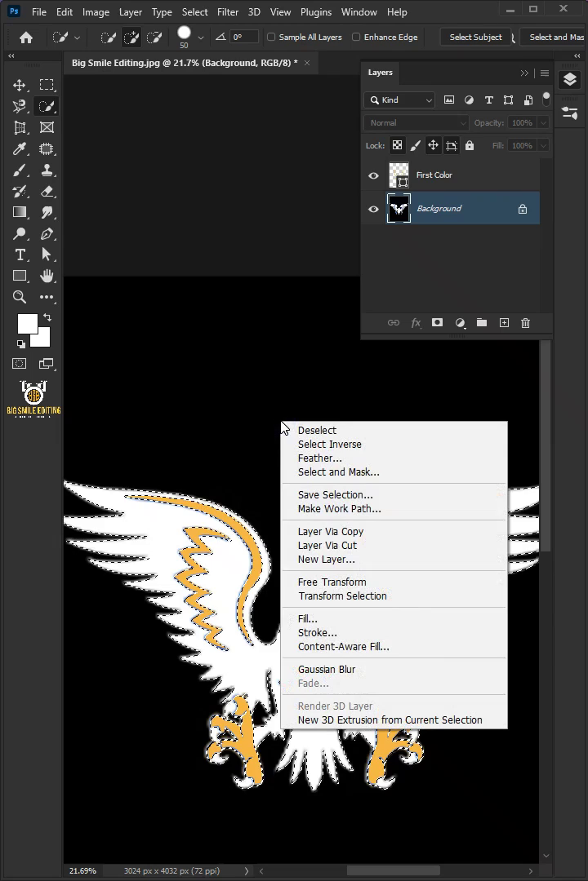
click(306, 508)
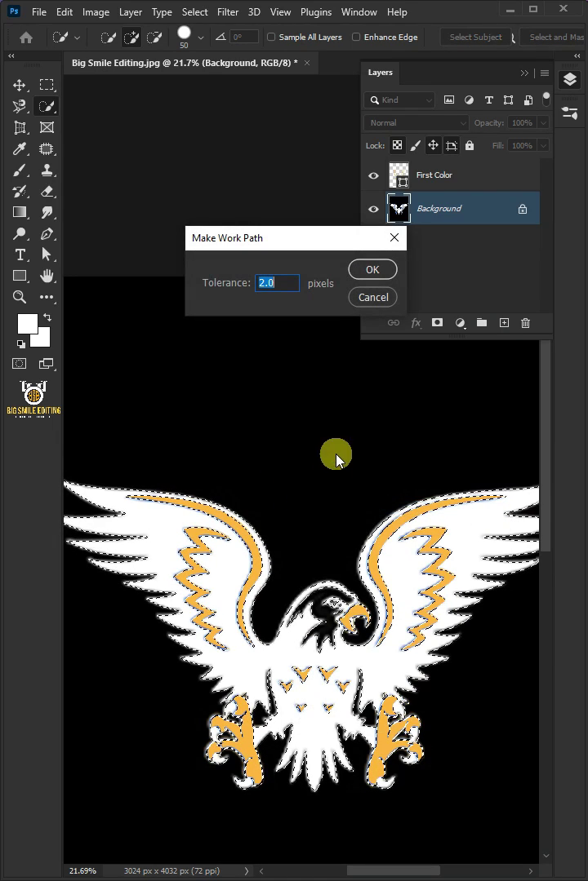
click(374, 269)
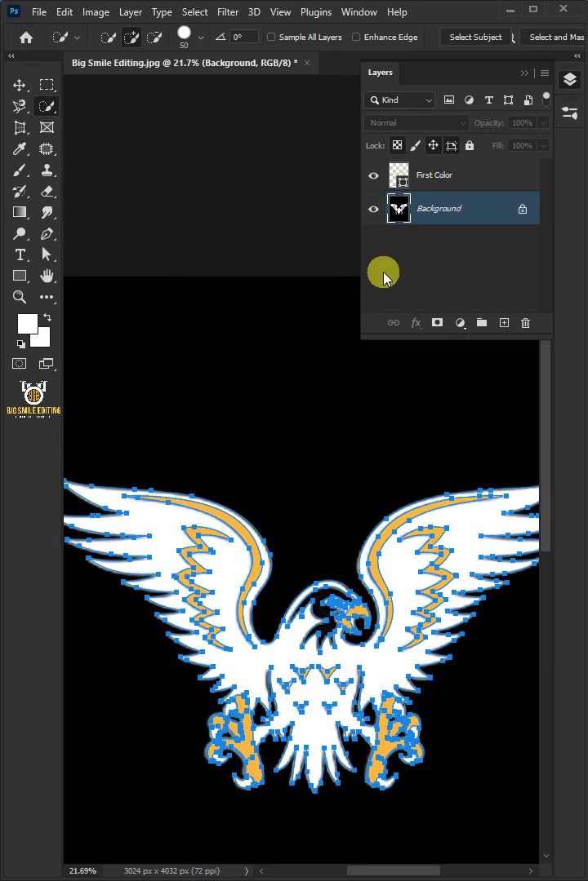
Add a black (000000) Solid Color fill layer from the path and rename it Second Color
click(462, 328)
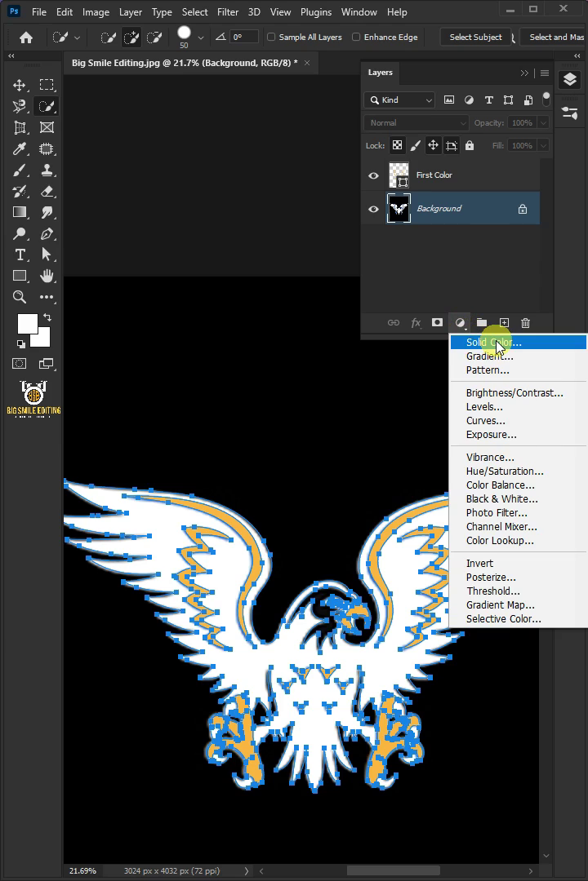
click(487, 341)
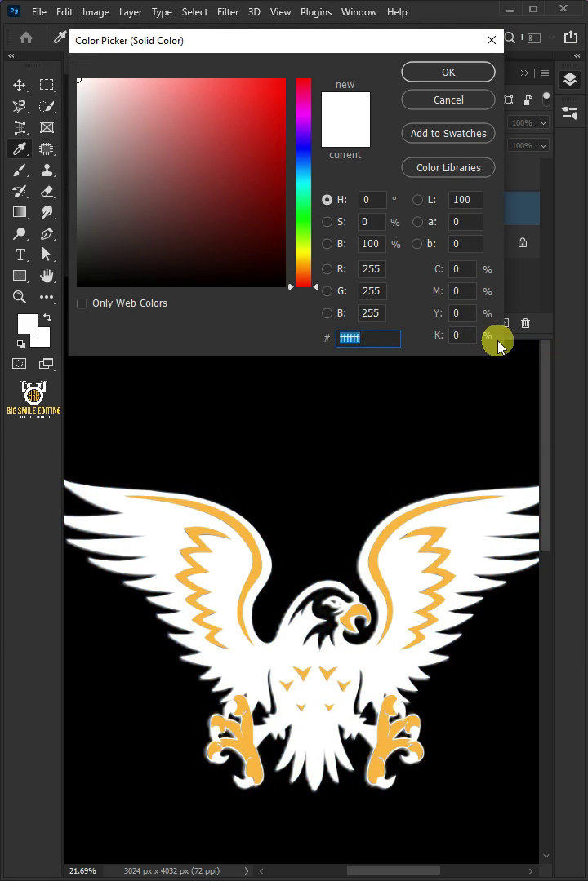
drag(284, 286, 76, 310)
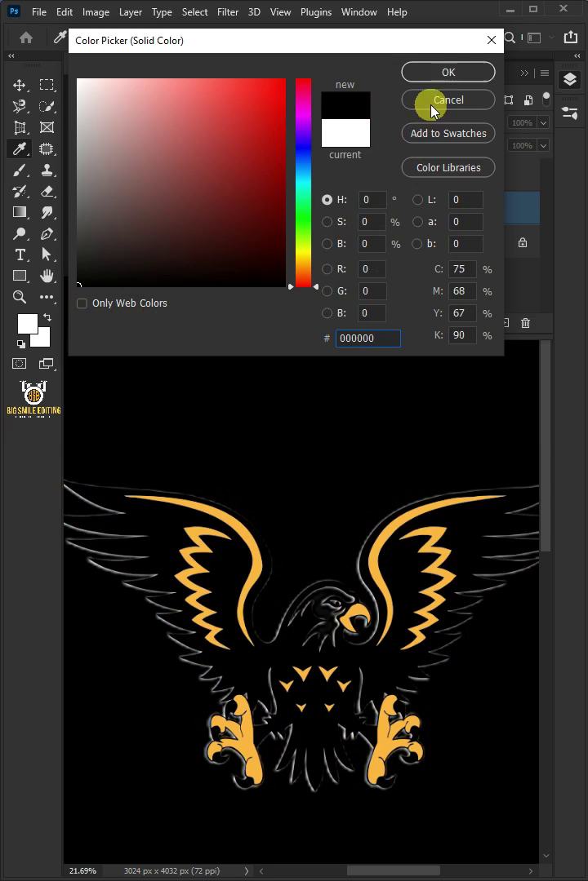
click(446, 71)
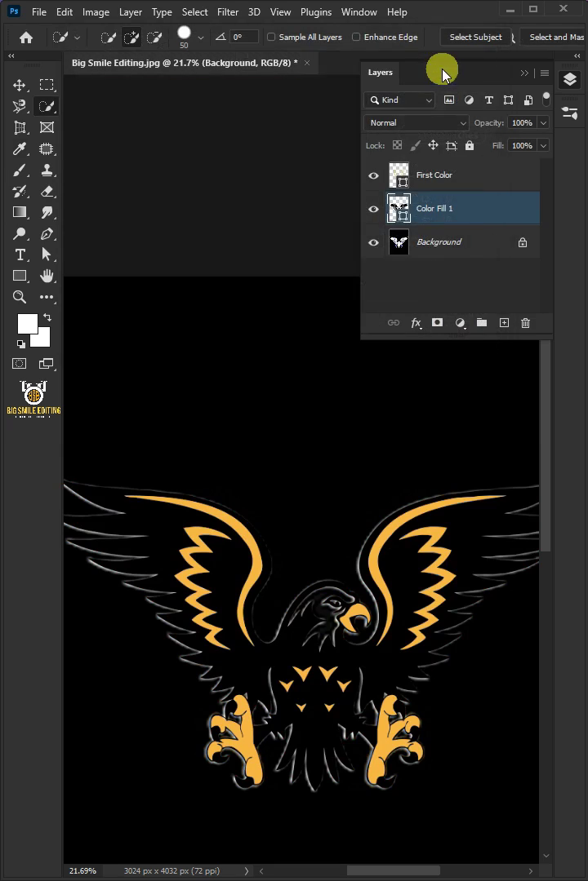
click(438, 270)
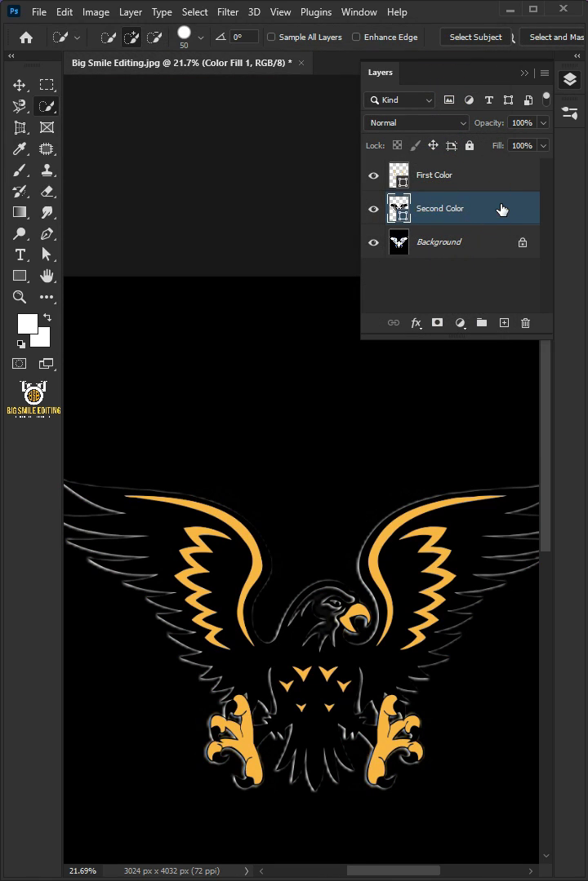
Hide the original Background layer and add a new empty layer
click(467, 247)
click(373, 244)
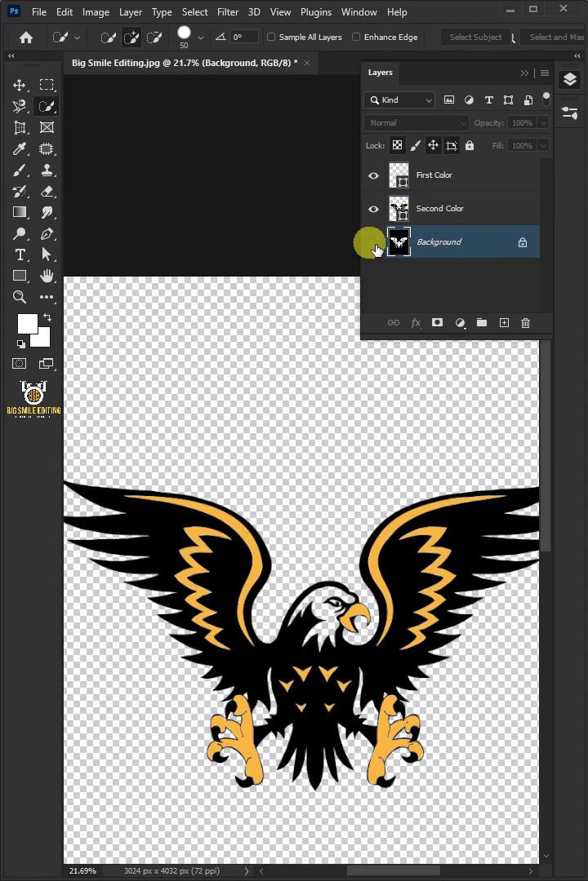
click(503, 324)
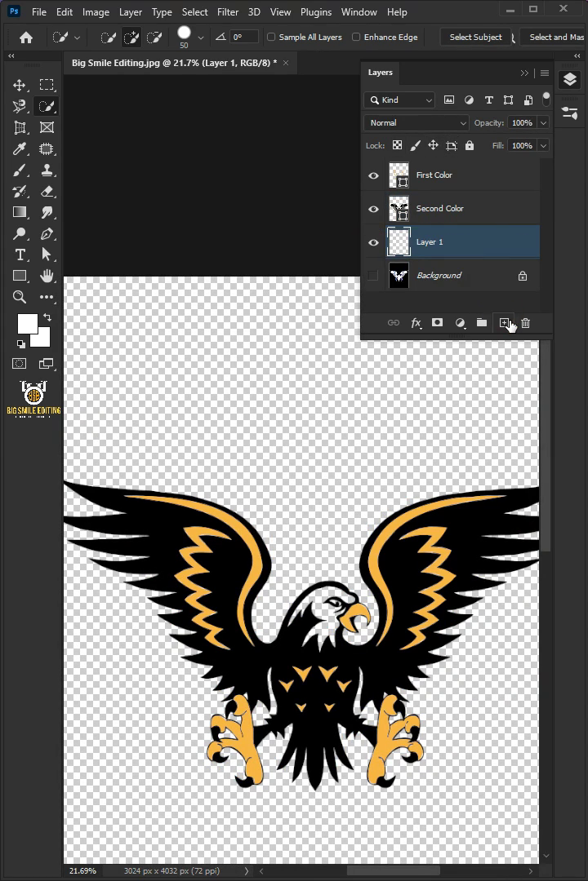
Fill the new layer with White via Edit > Fill and rename it Background Color
click(65, 12)
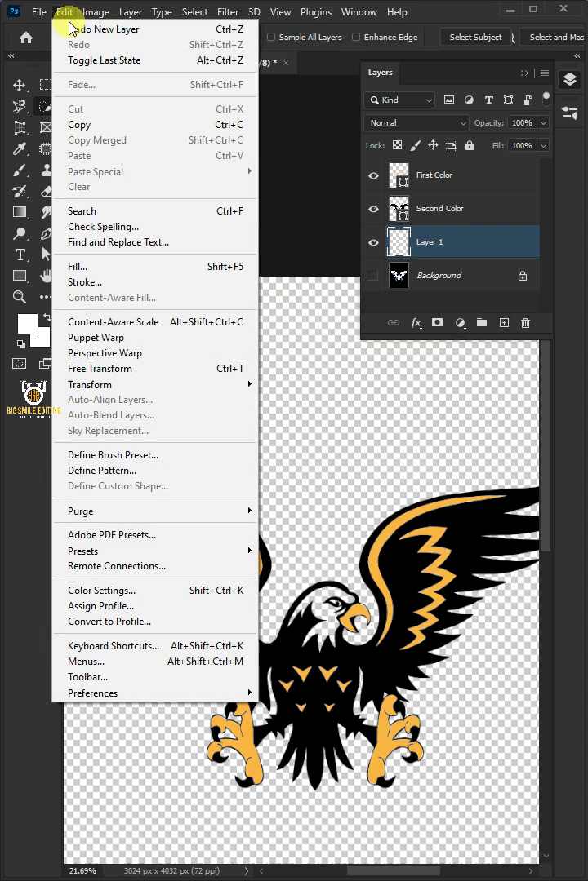
click(116, 267)
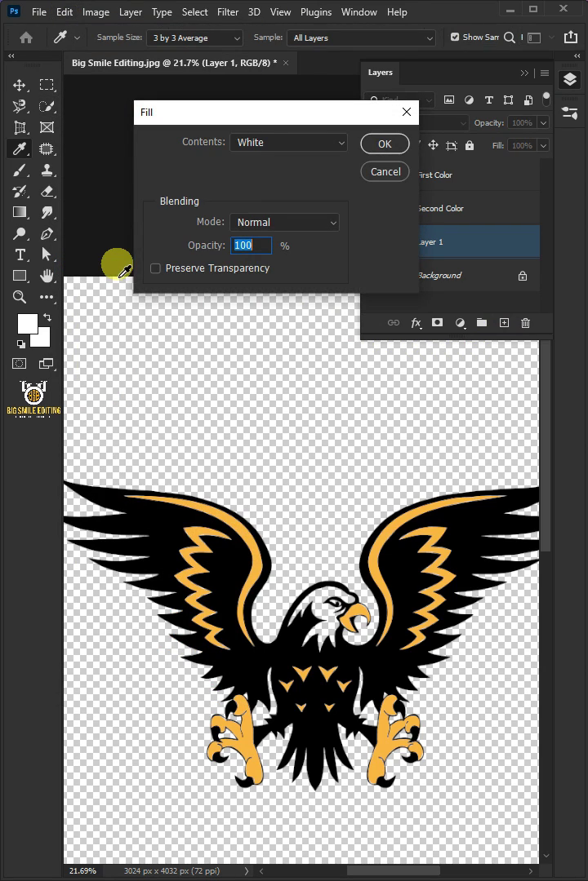
click(254, 143)
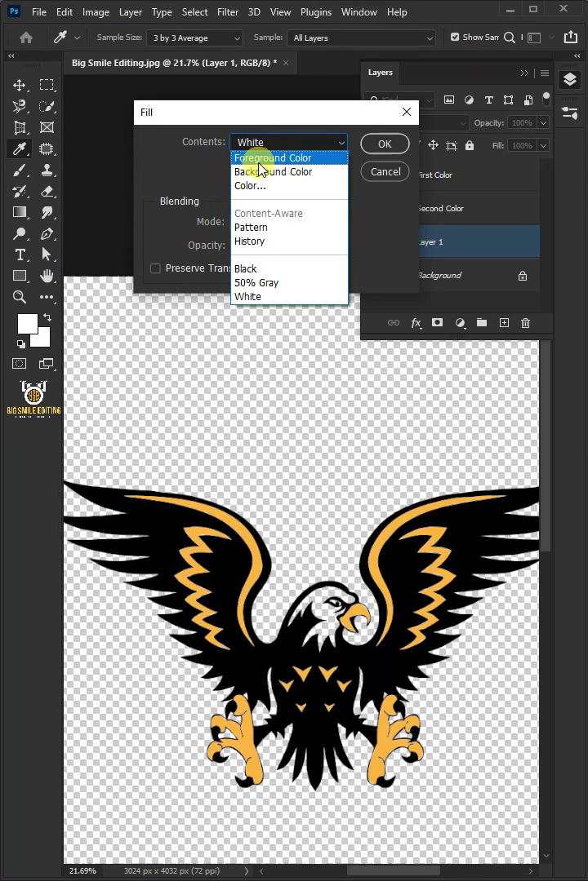
click(261, 297)
click(385, 147)
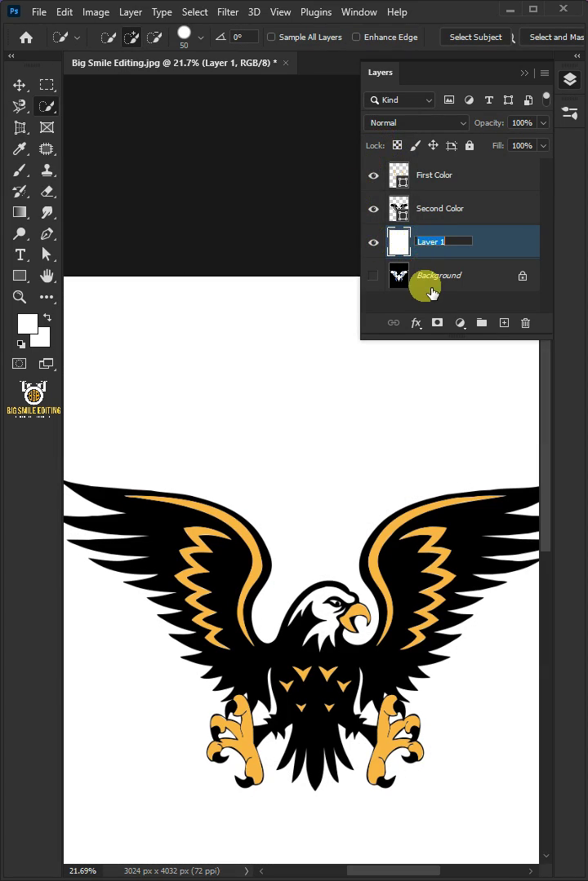
click(481, 250)
Select First Color and Second Color together and scale them up to about 217%
click(519, 175)
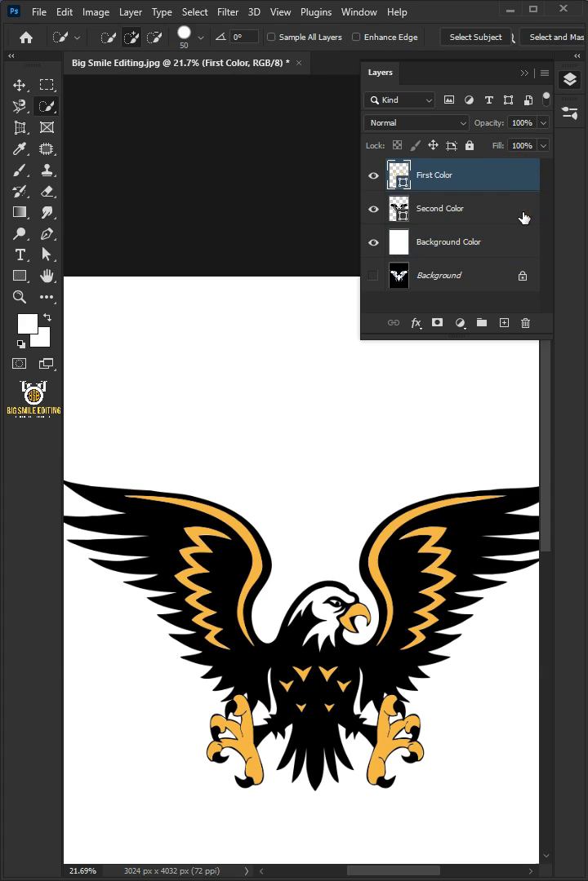
shift+click(520, 214)
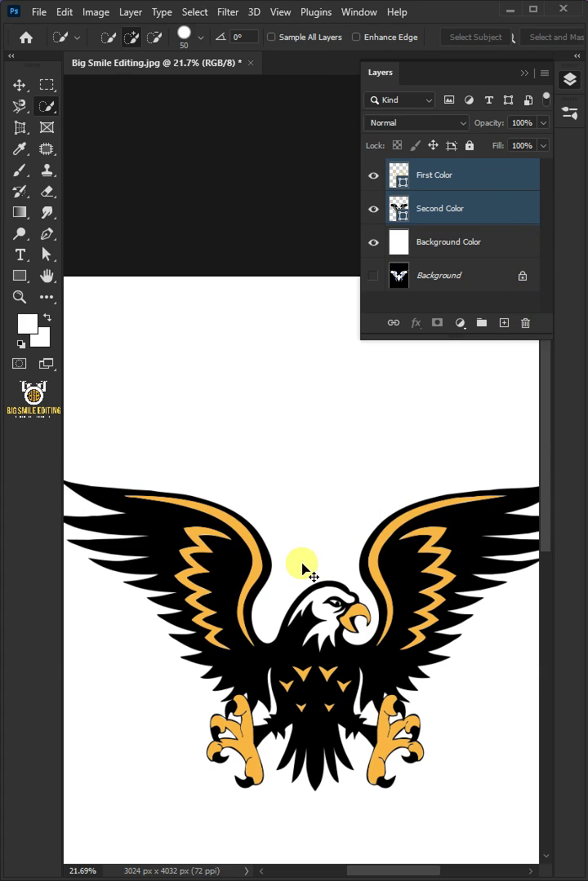
key(ctrl+t)
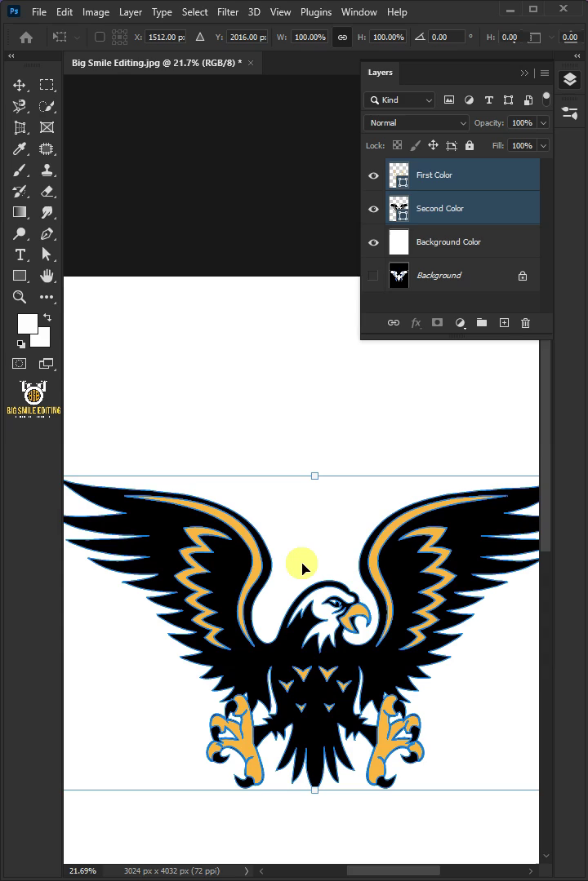
drag(318, 483, 317, 109)
Enlarge the eagle further to about 219% and commit the transform
scroll(298, 410, up, 3)
drag(387, 463, 246, 697)
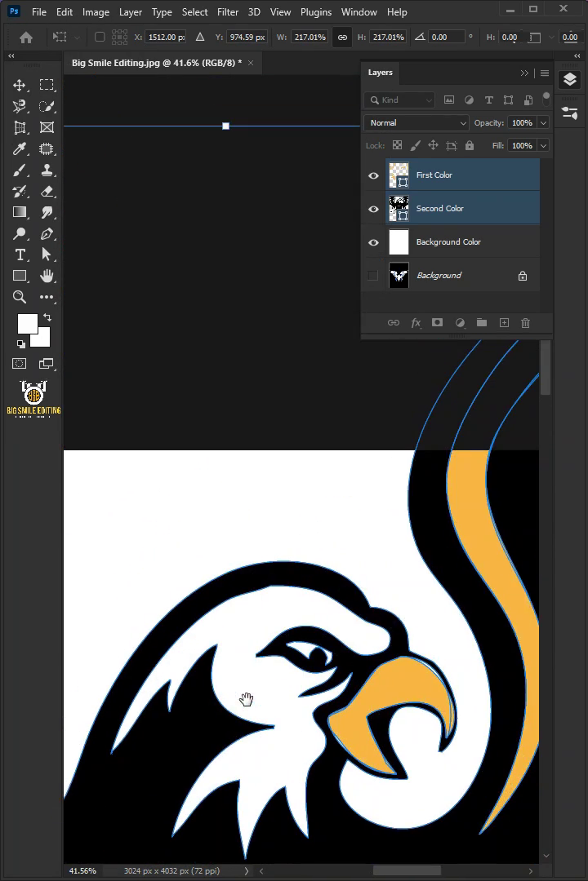
drag(230, 108, 228, 68)
drag(433, 718, 325, 595)
scroll(263, 583, down, 5)
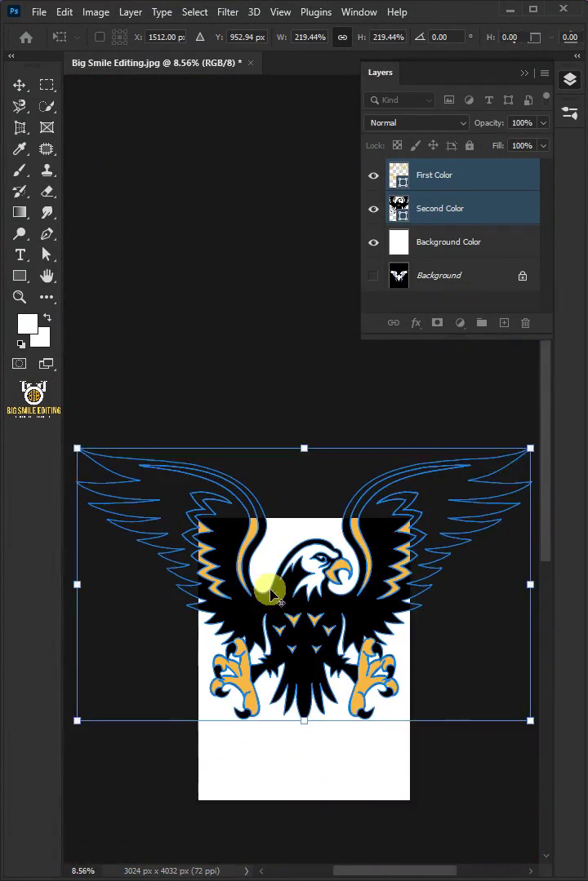
scroll(98, 684, up, 3)
key(Return)
key(w)
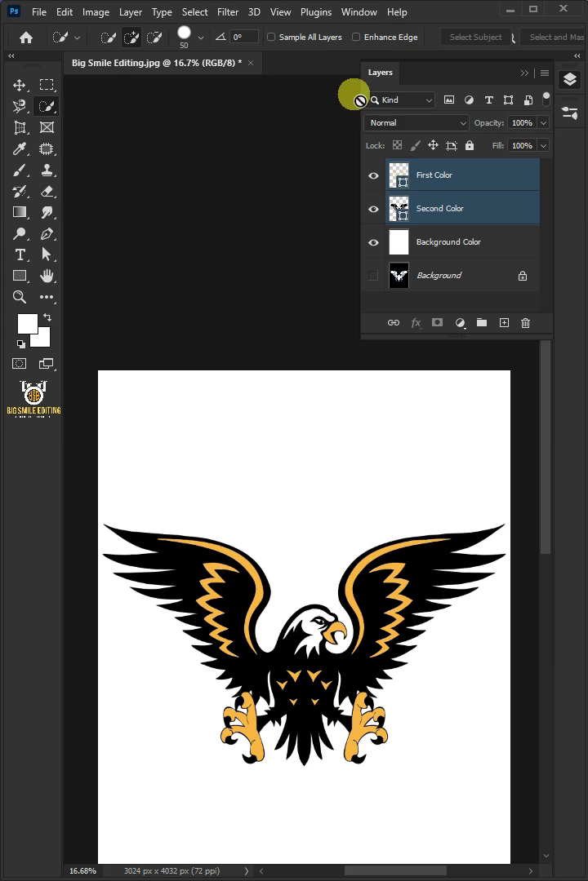
Show the Paths panel and convert the First Color layer into a smart object
click(359, 12)
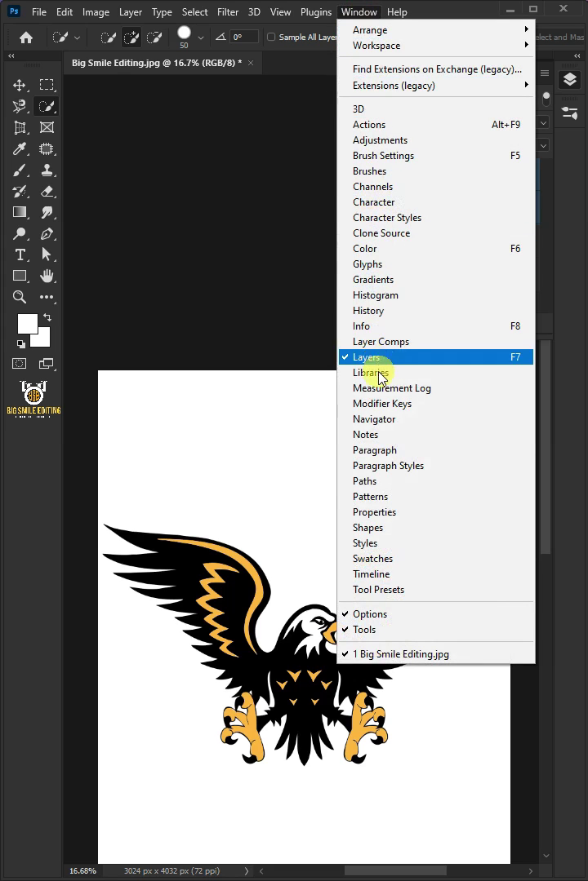
click(366, 481)
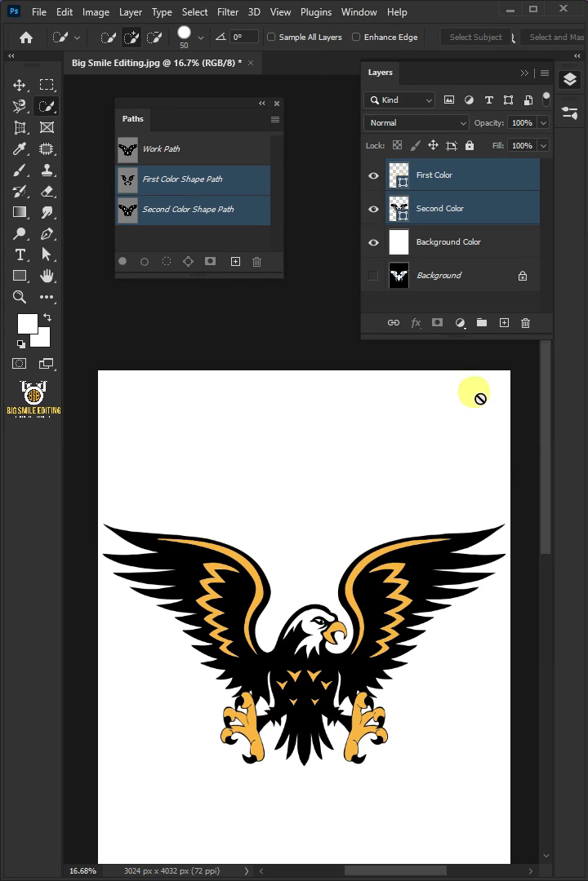
click(516, 184)
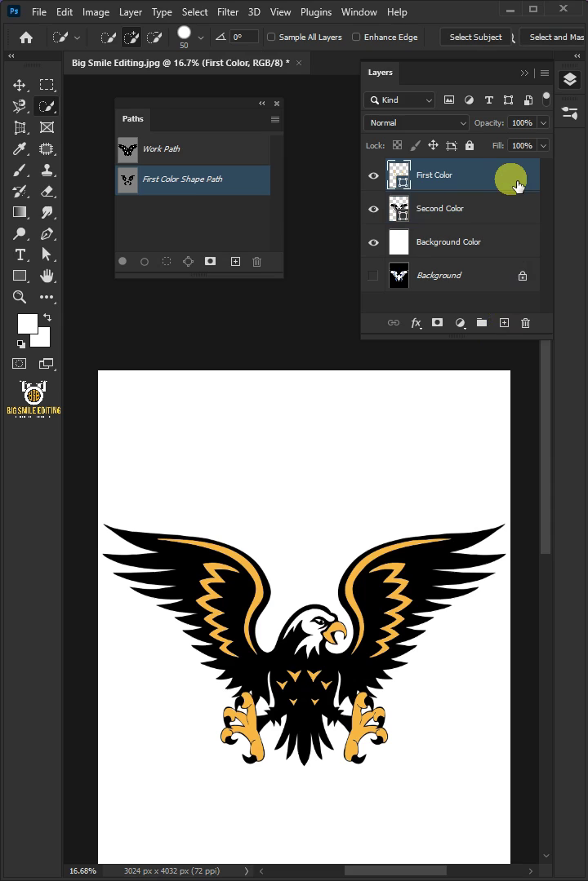
right_click(423, 180)
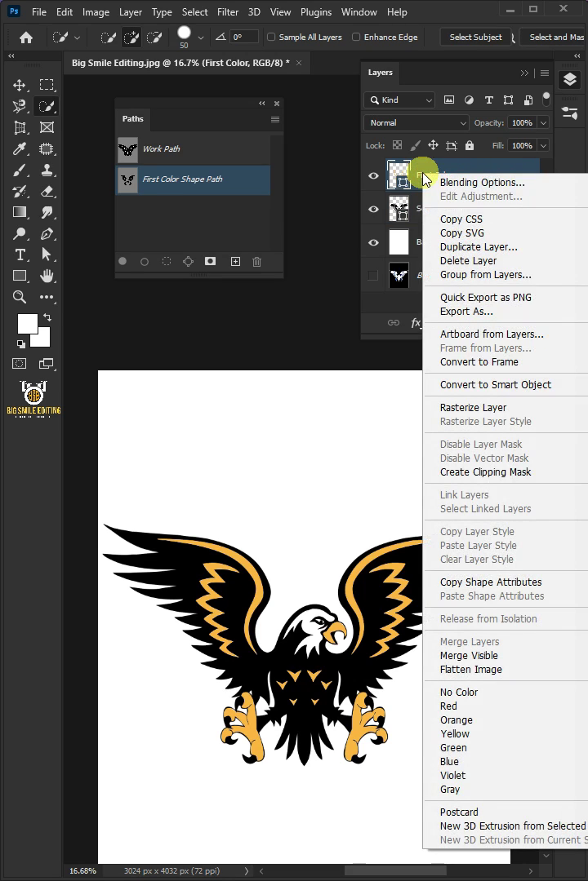
click(448, 387)
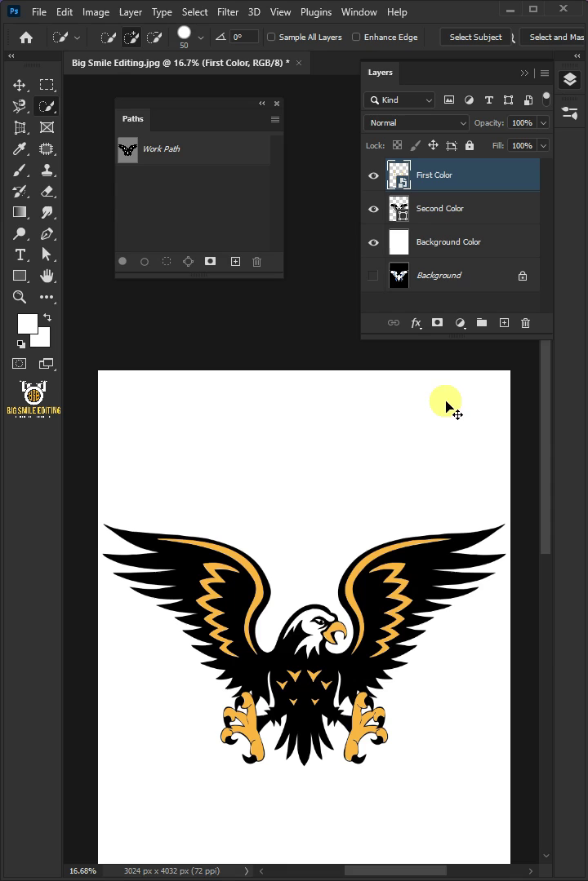
Trace First Color's shape into a work path and make it that layer's vector mask
ctrl+click(406, 177)
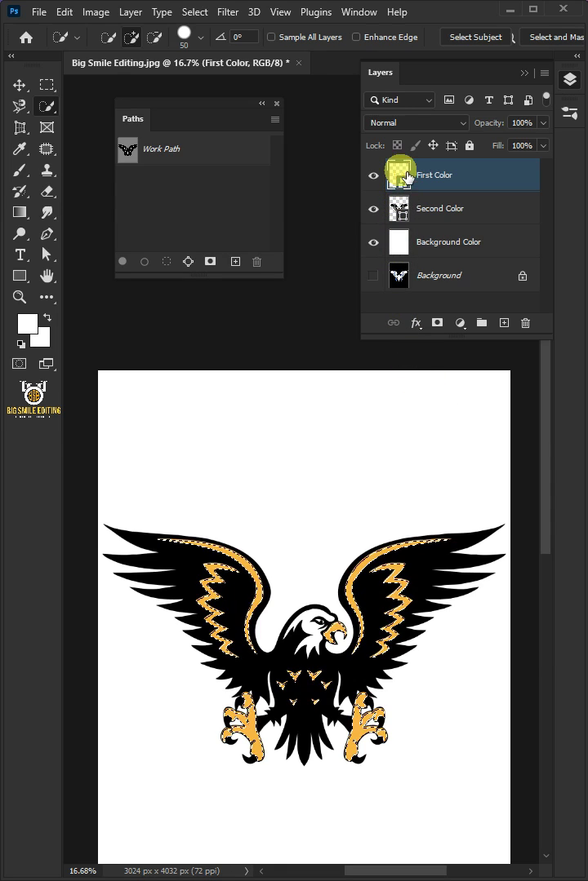
click(189, 262)
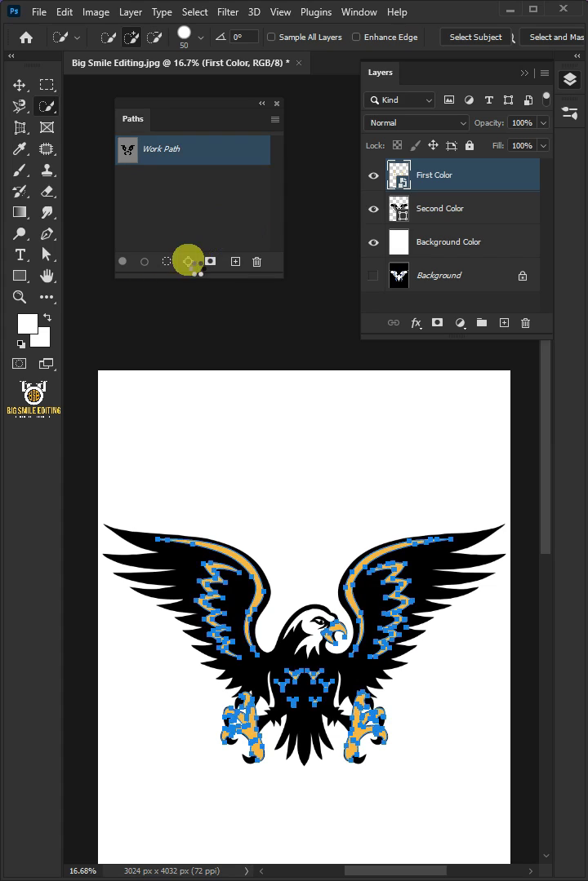
click(47, 260)
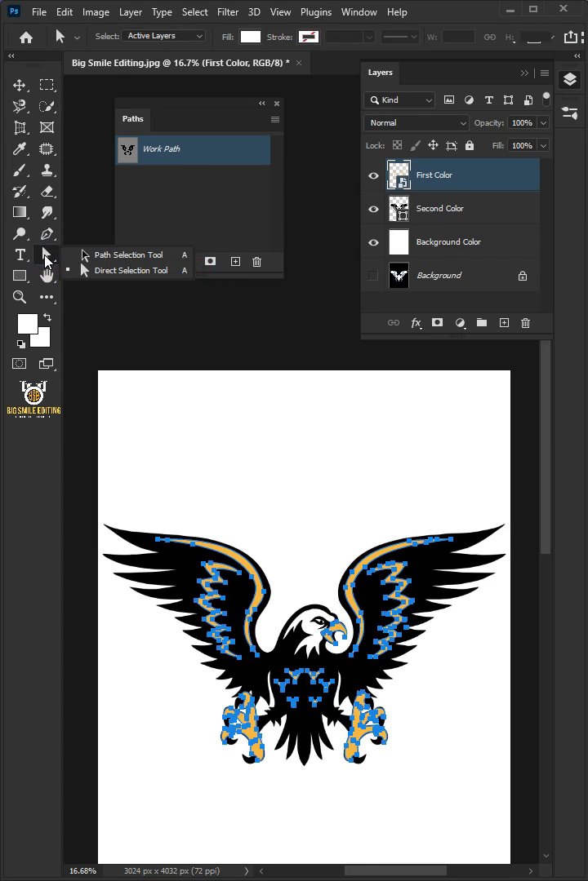
click(85, 270)
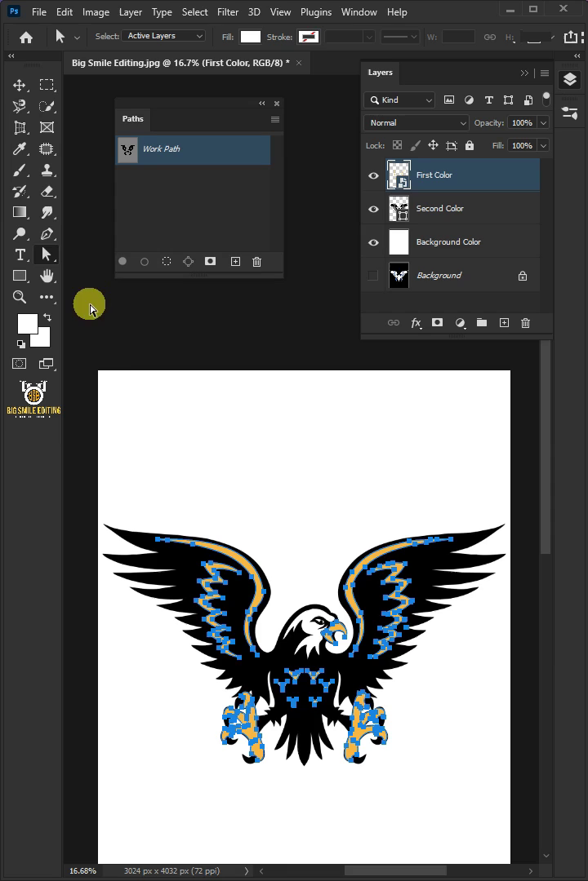
right_click(255, 410)
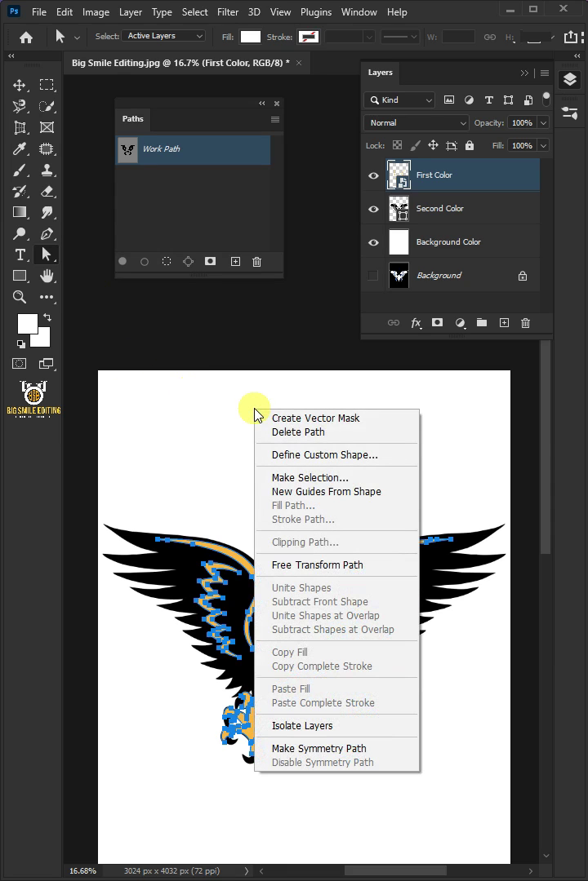
click(355, 419)
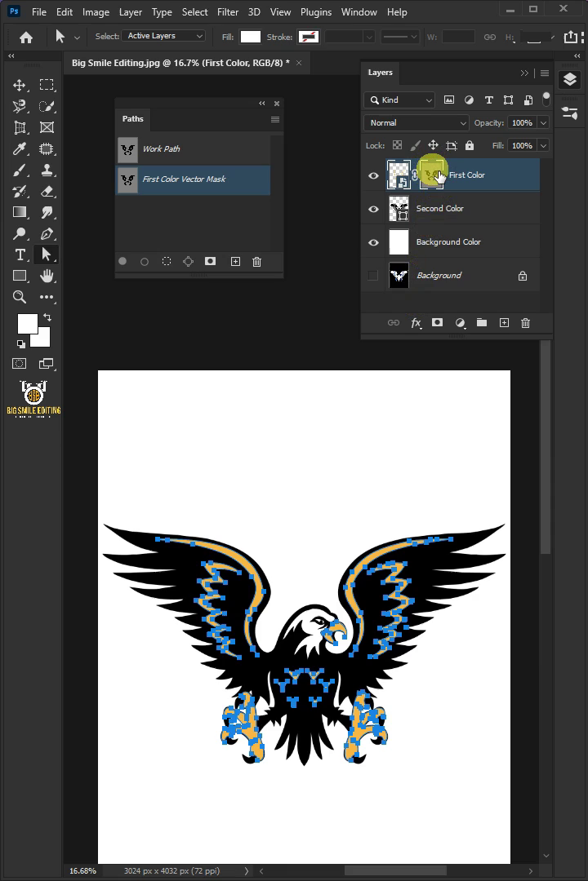
click(439, 175)
click(438, 175)
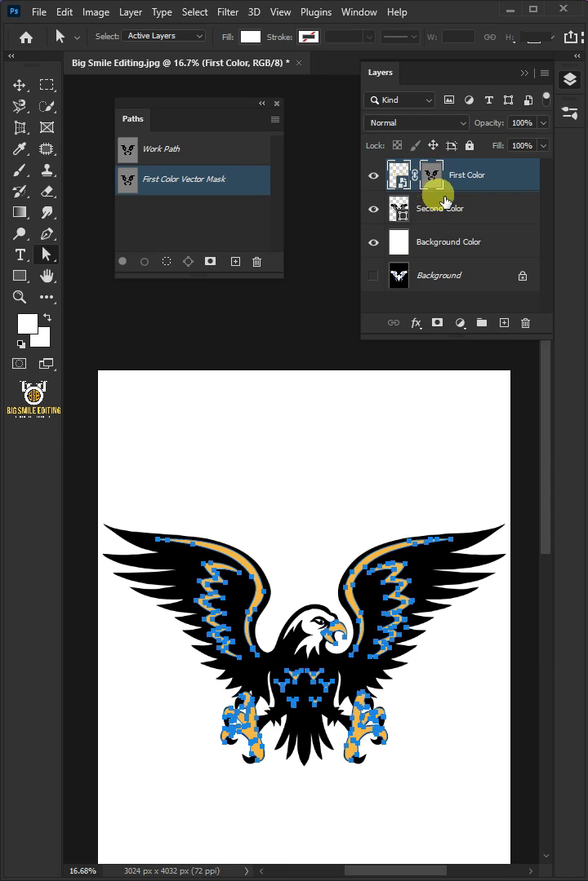
Convert Second Color to a smart object, give it a vector mask from its shape, close Paths
click(522, 211)
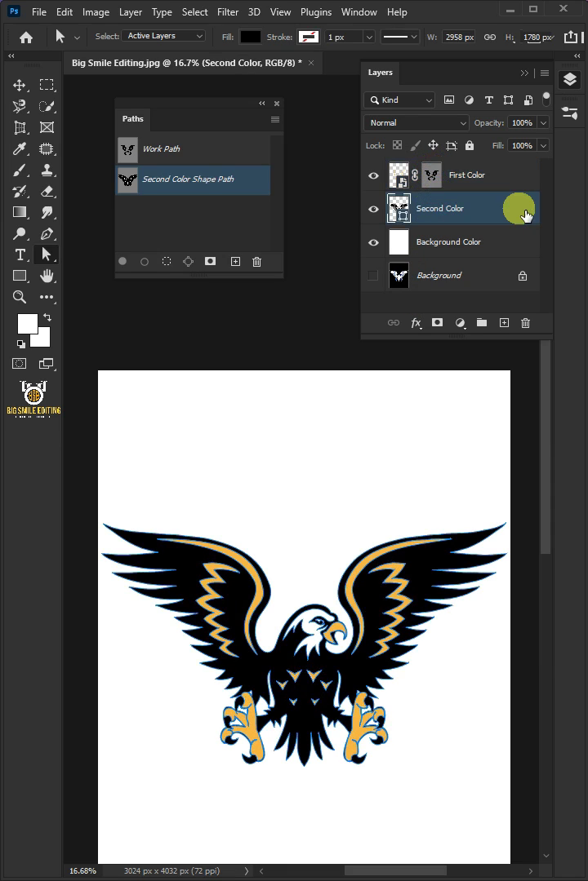
right_click(418, 208)
click(447, 414)
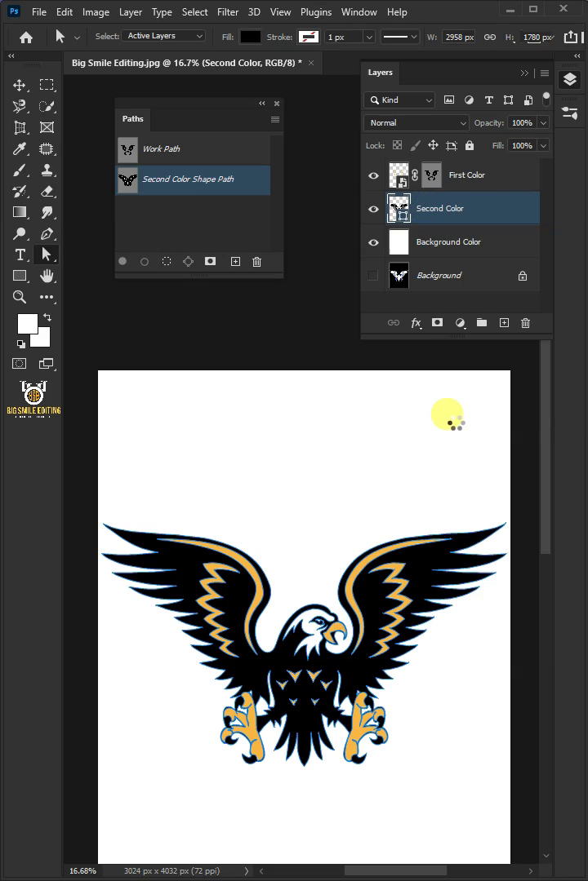
ctrl+click(401, 217)
click(196, 262)
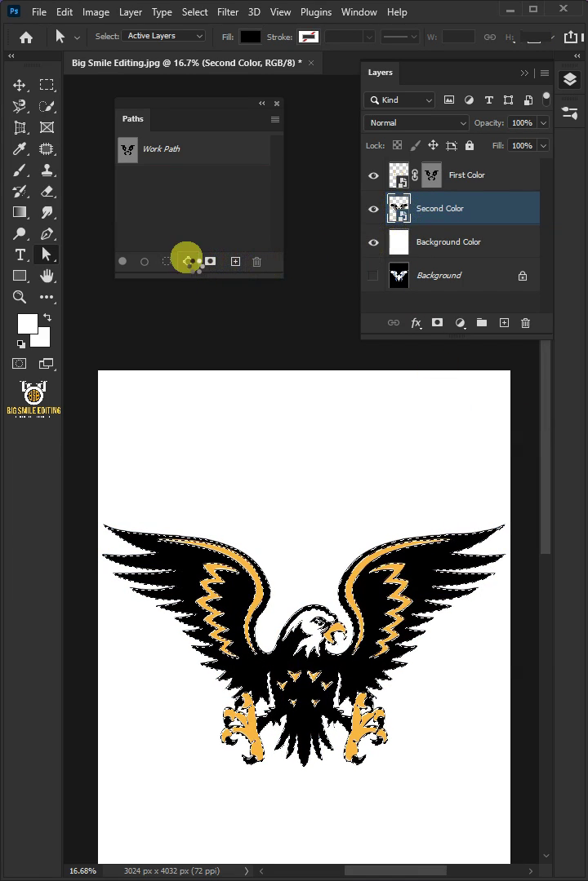
click(188, 262)
right_click(296, 414)
click(374, 421)
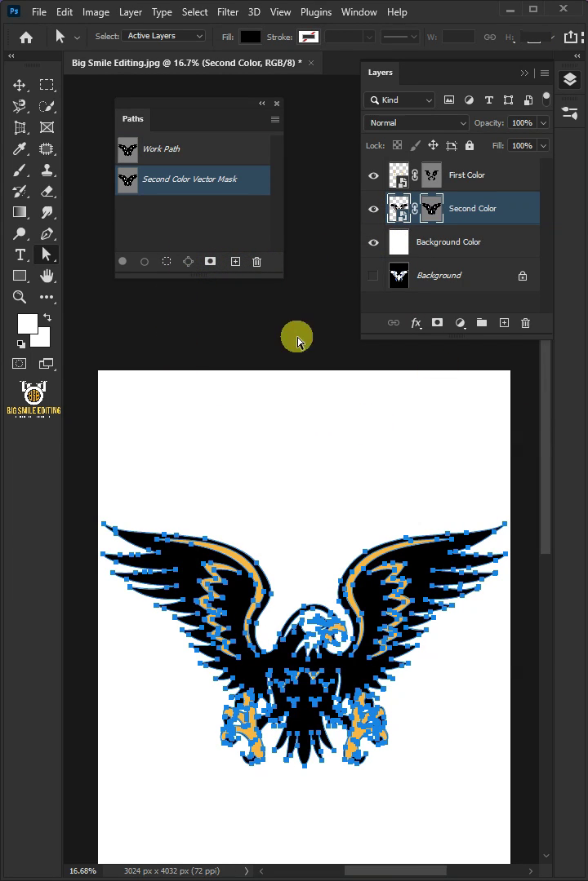
click(276, 104)
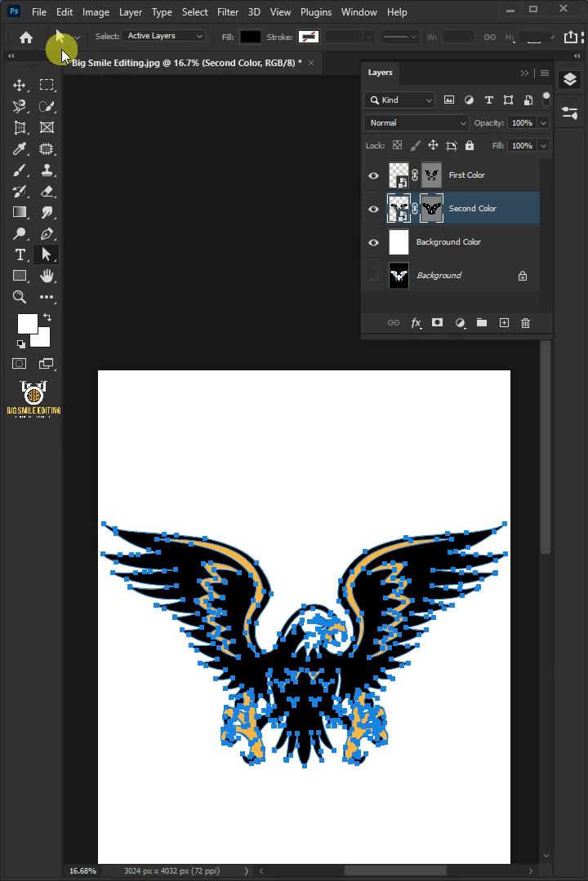
Save a copy named Sample Image as Photoshop EPS with Include Vector Data
click(39, 13)
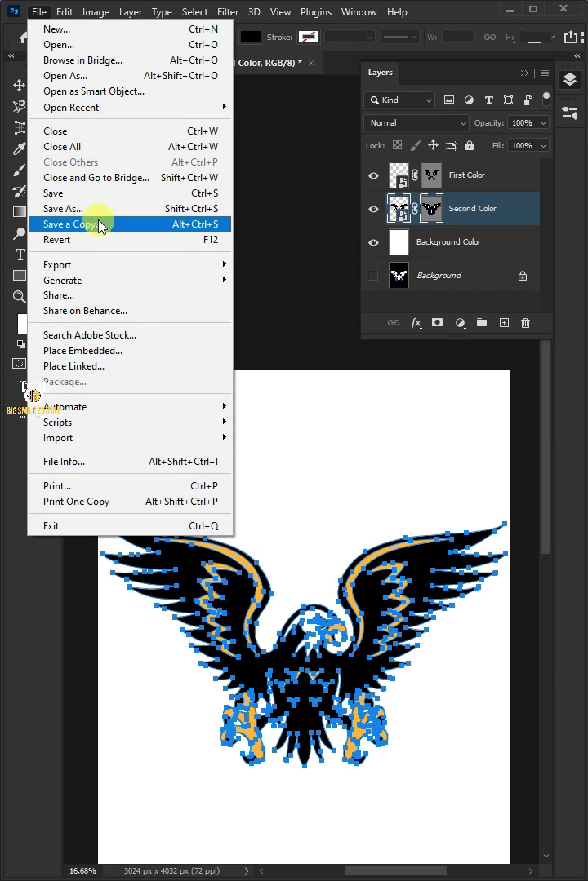
click(99, 224)
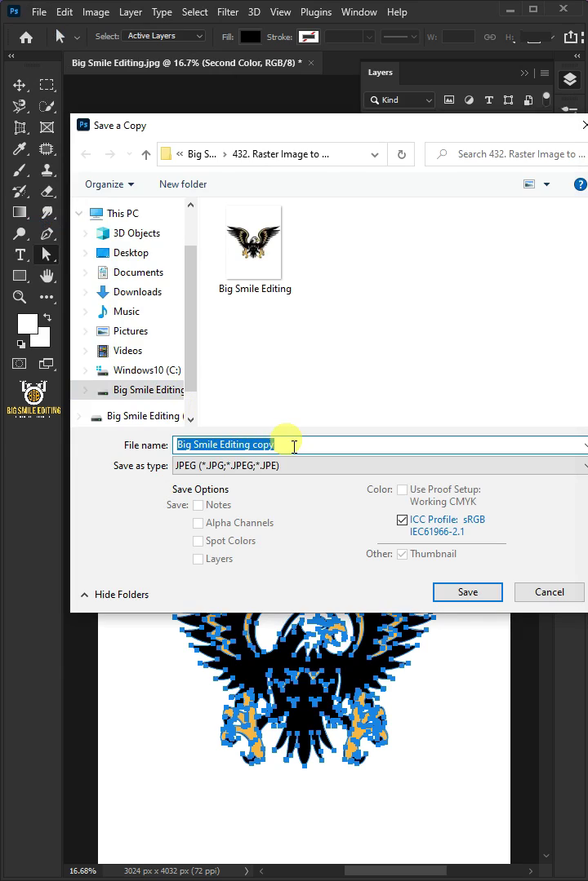
text(Sample Image)
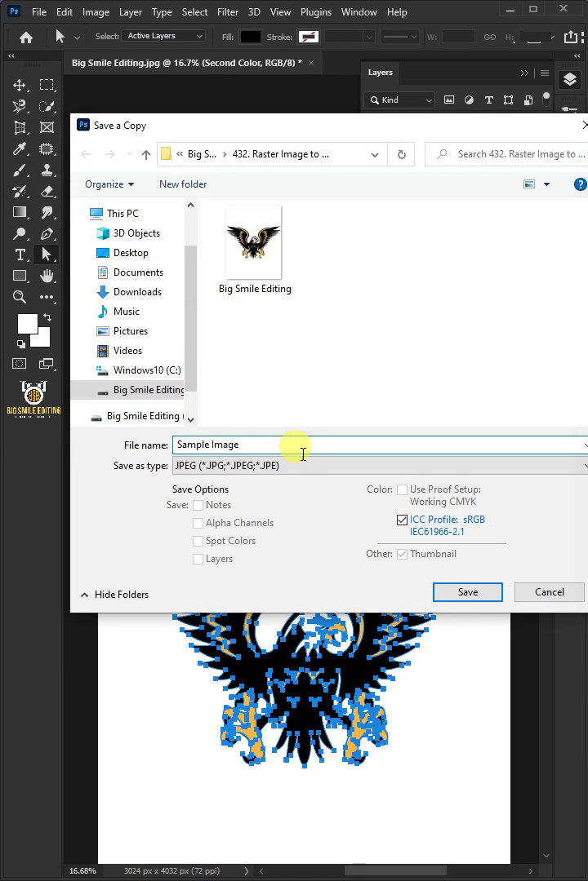
click(190, 468)
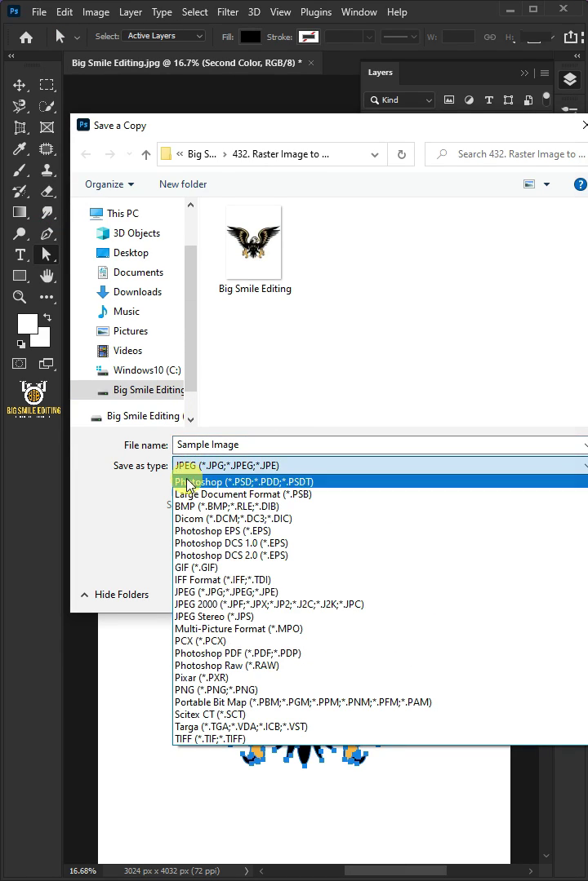
click(276, 532)
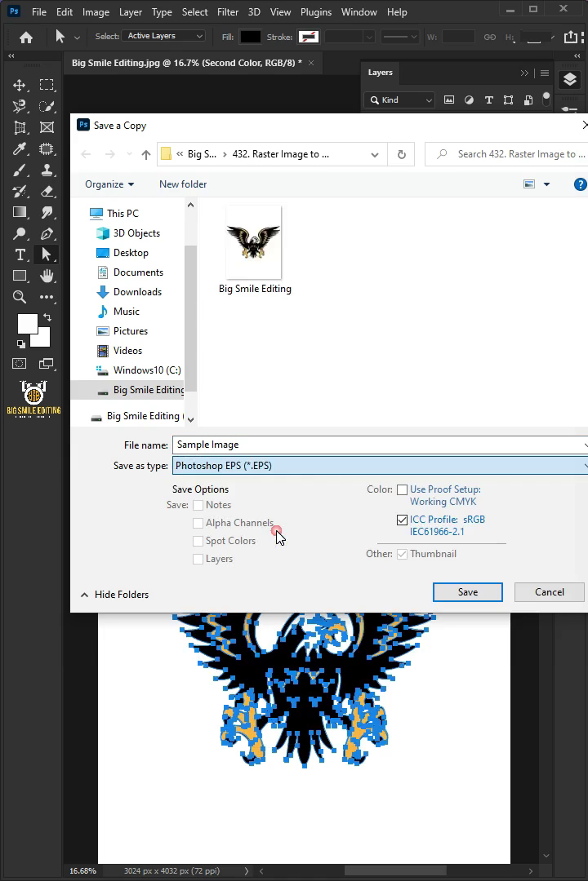
click(456, 602)
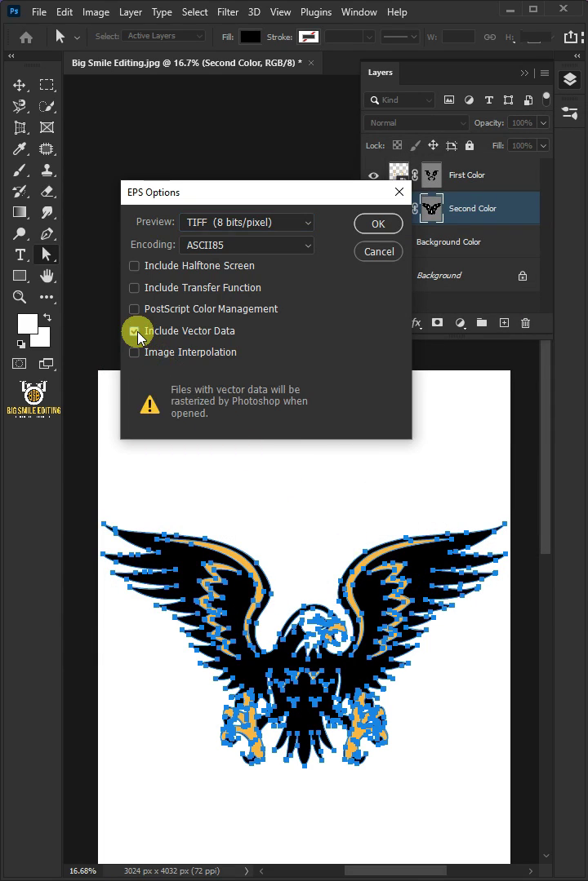
click(371, 235)
Hide the Second Color layer so only the orange accents remain visible
click(373, 176)
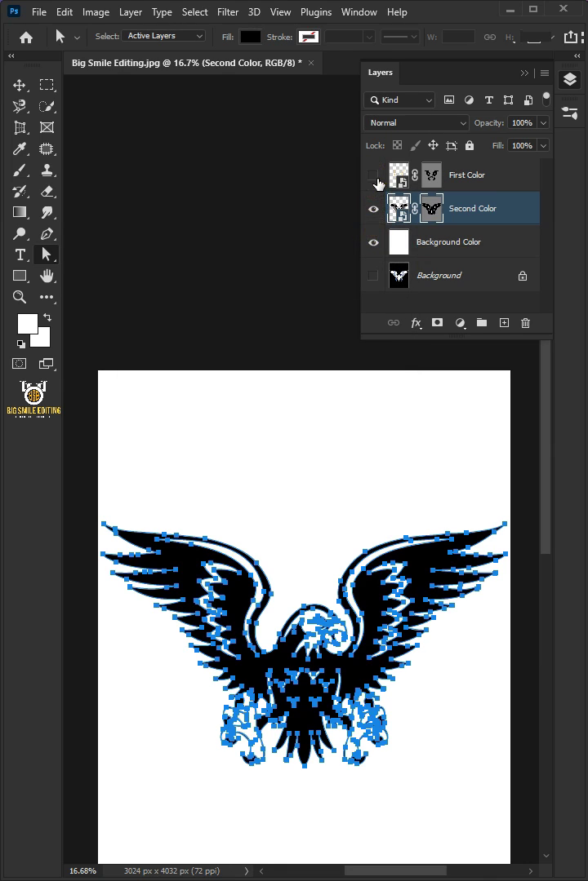
click(373, 175)
click(373, 209)
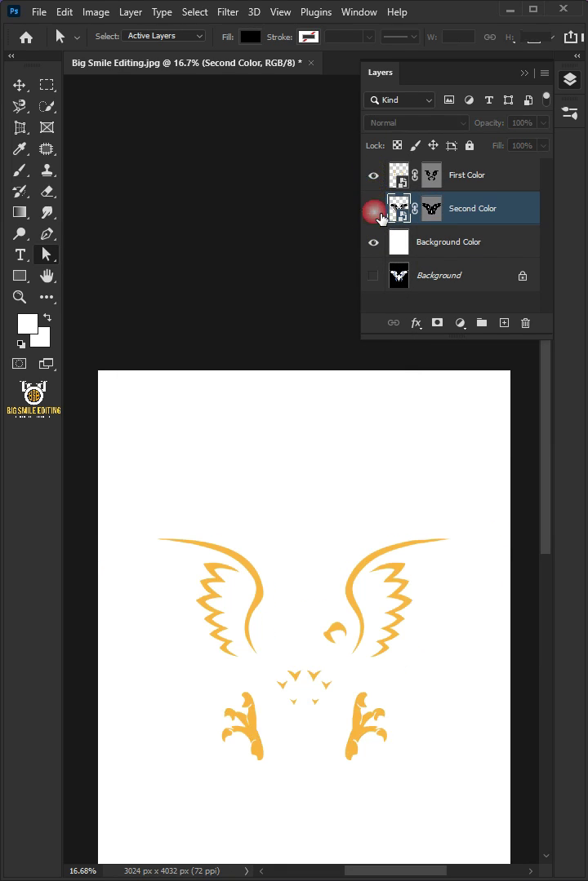